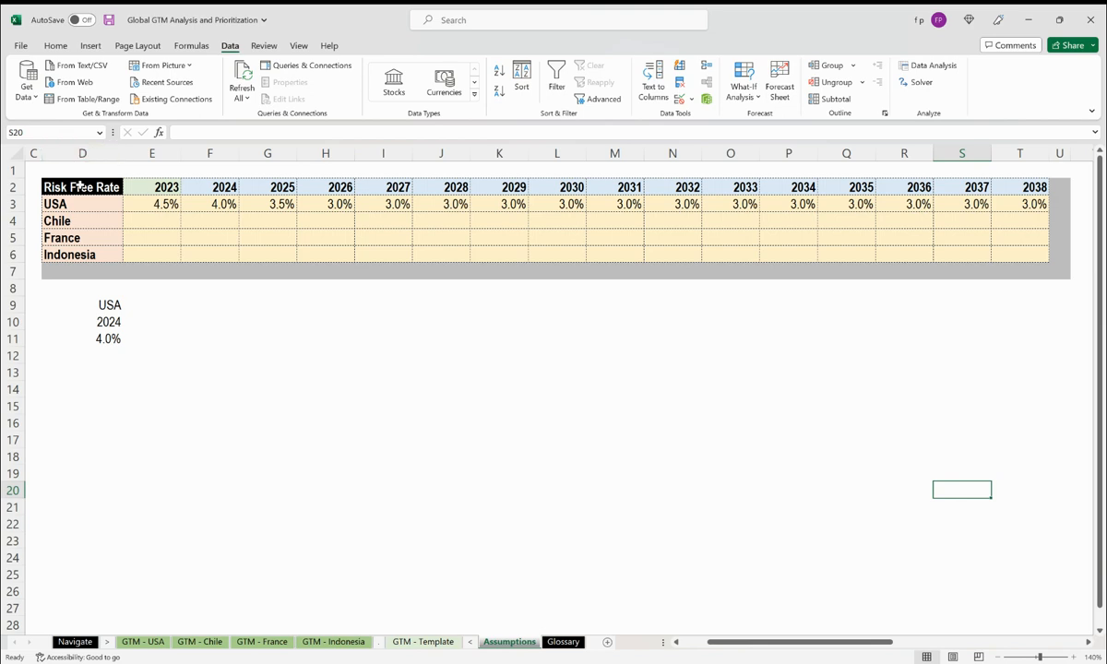
Inspect the named ranges covering the risk-free rate table, its country column and its year header row.
drag(73, 186, 1059, 198)
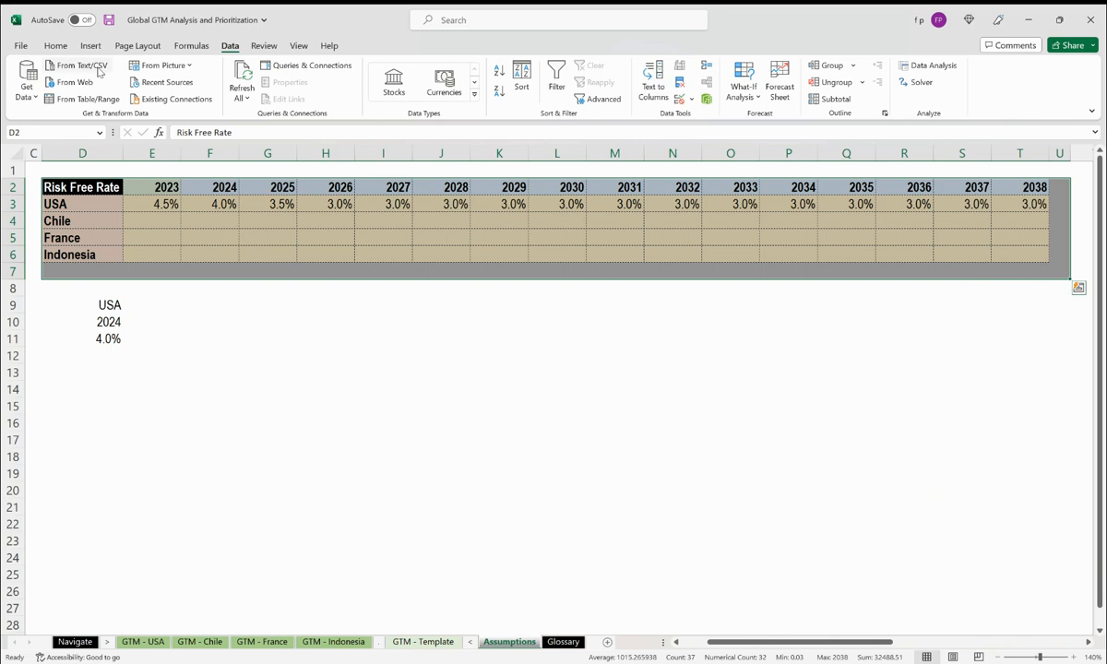
click(46, 131)
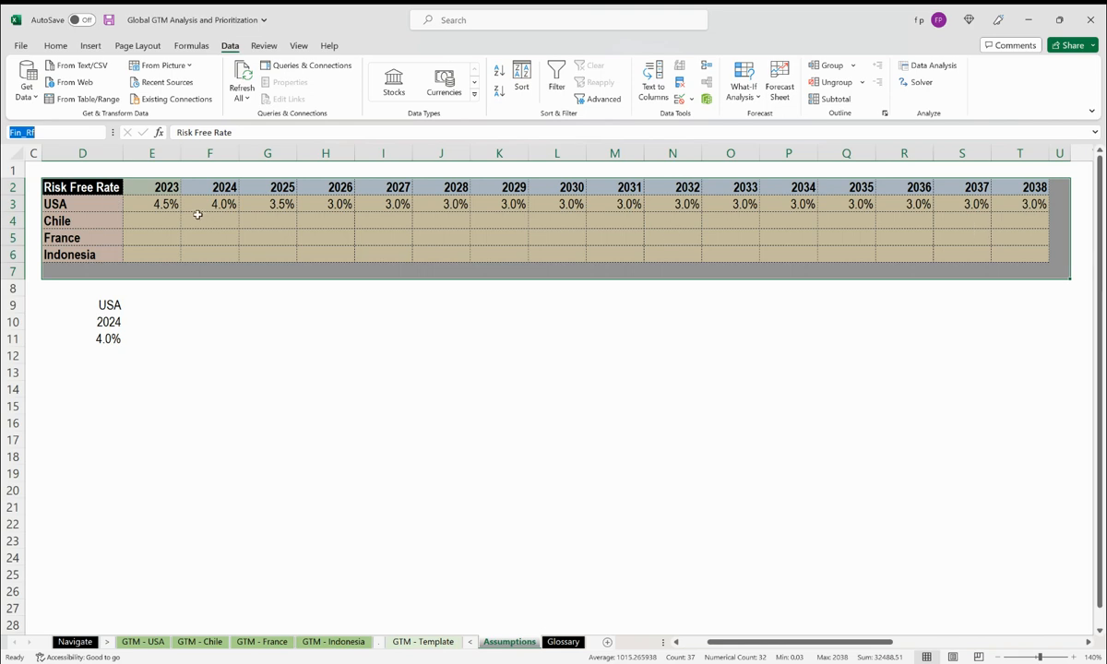
drag(99, 187, 83, 267)
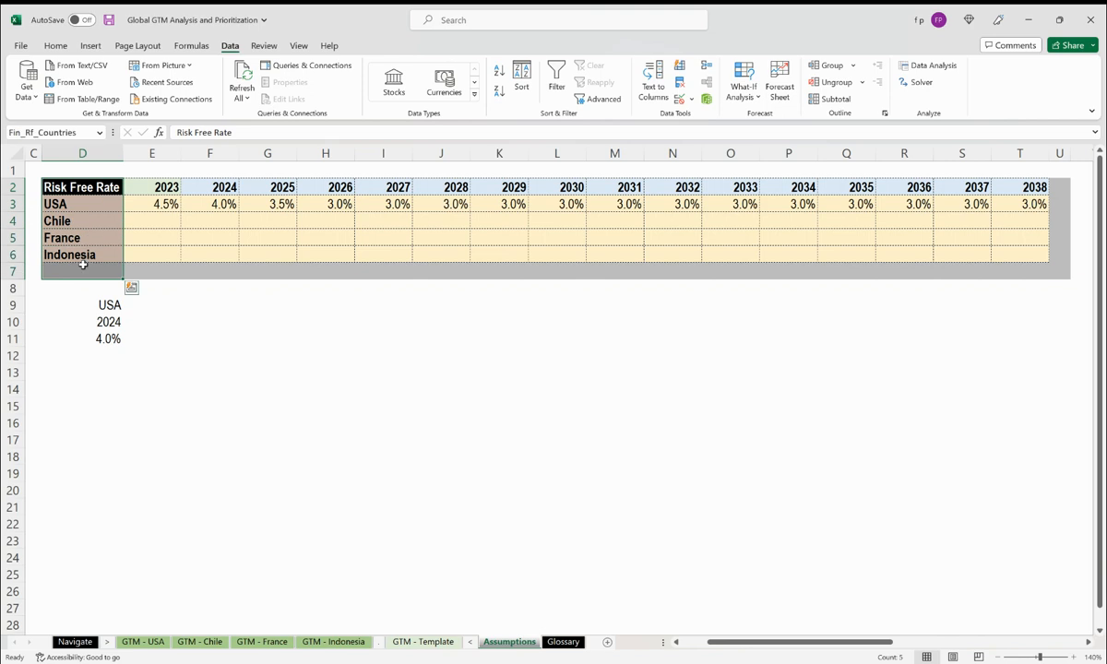
click(75, 132)
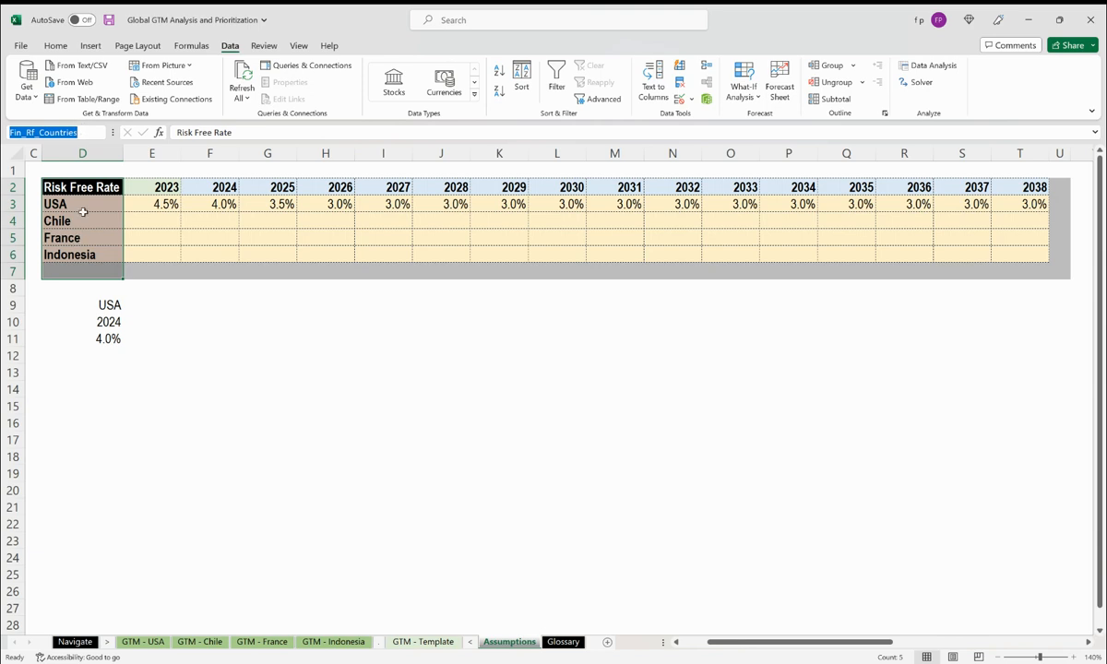
click(92, 185)
drag(92, 185, 1052, 190)
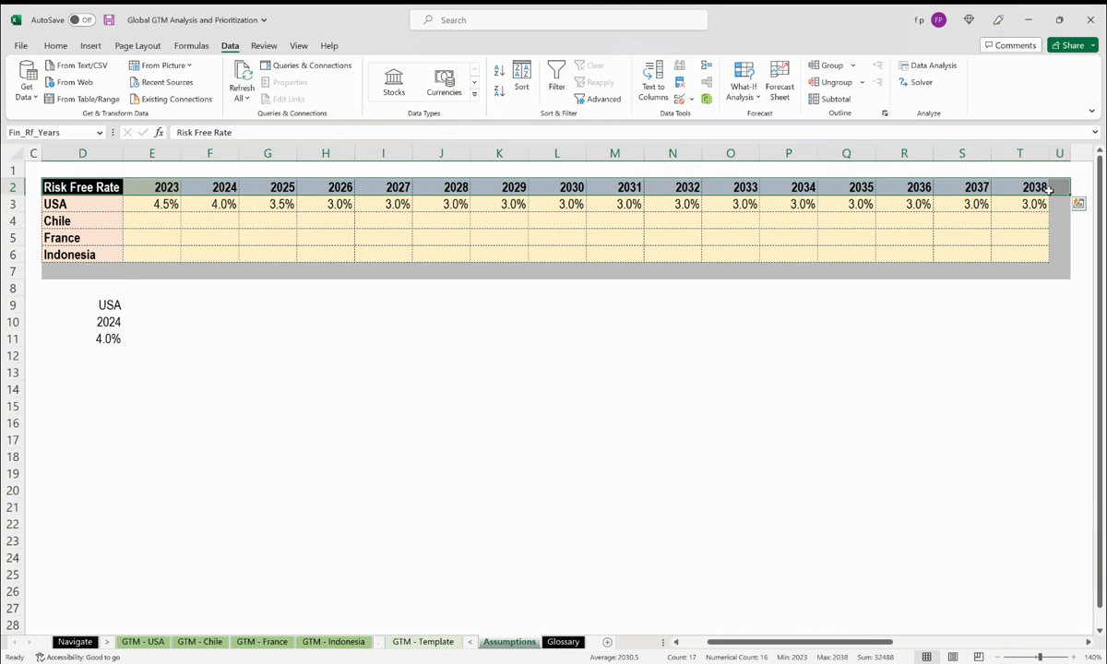
click(21, 132)
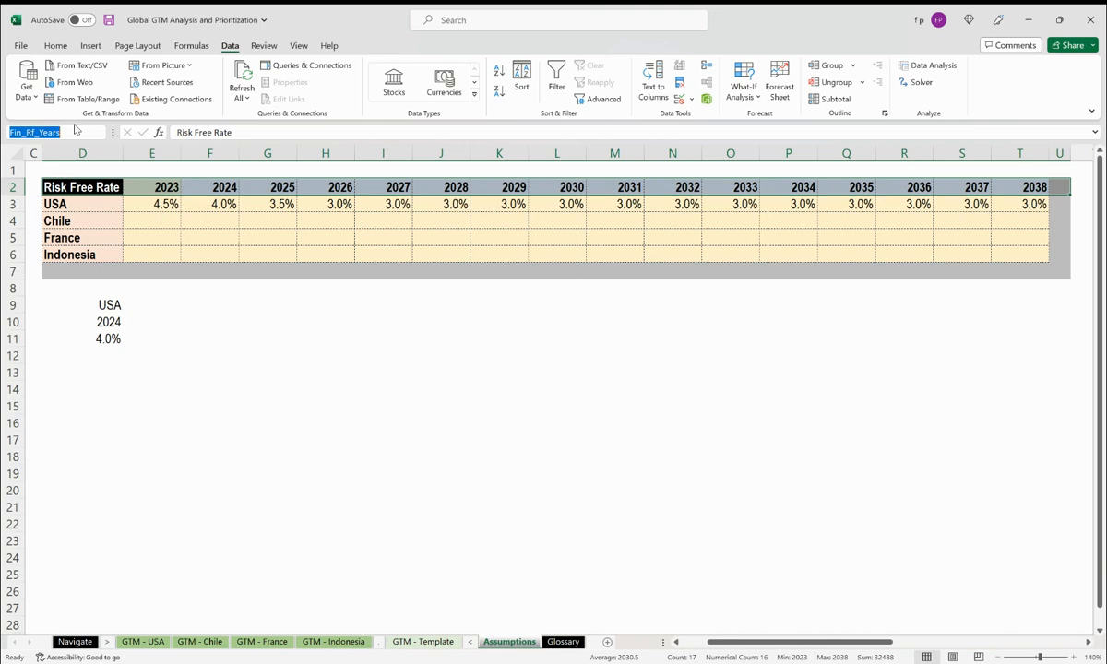
Examine the INDEX/MATCH formula in D11 and the country range its first MATCH refers to.
click(97, 340)
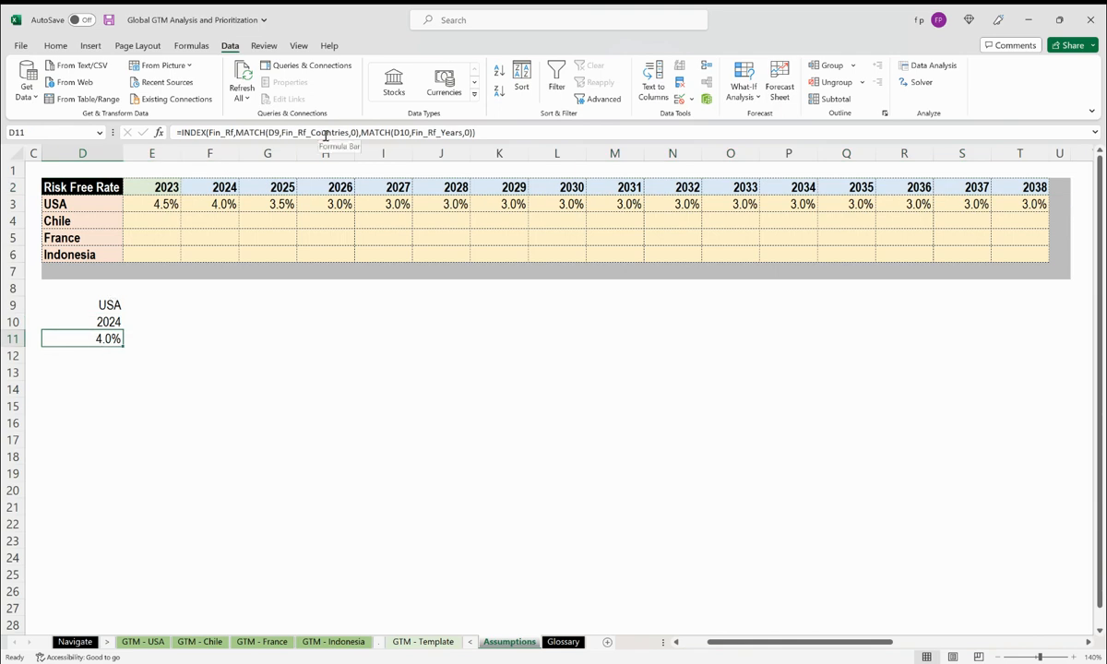
click(213, 129)
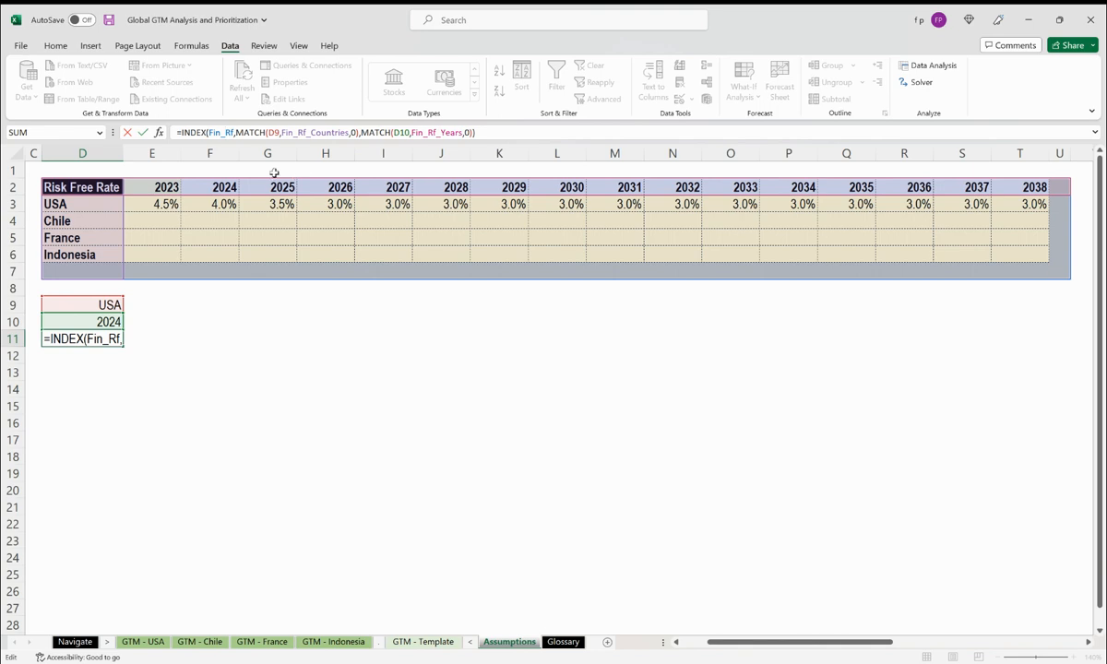
click(249, 133)
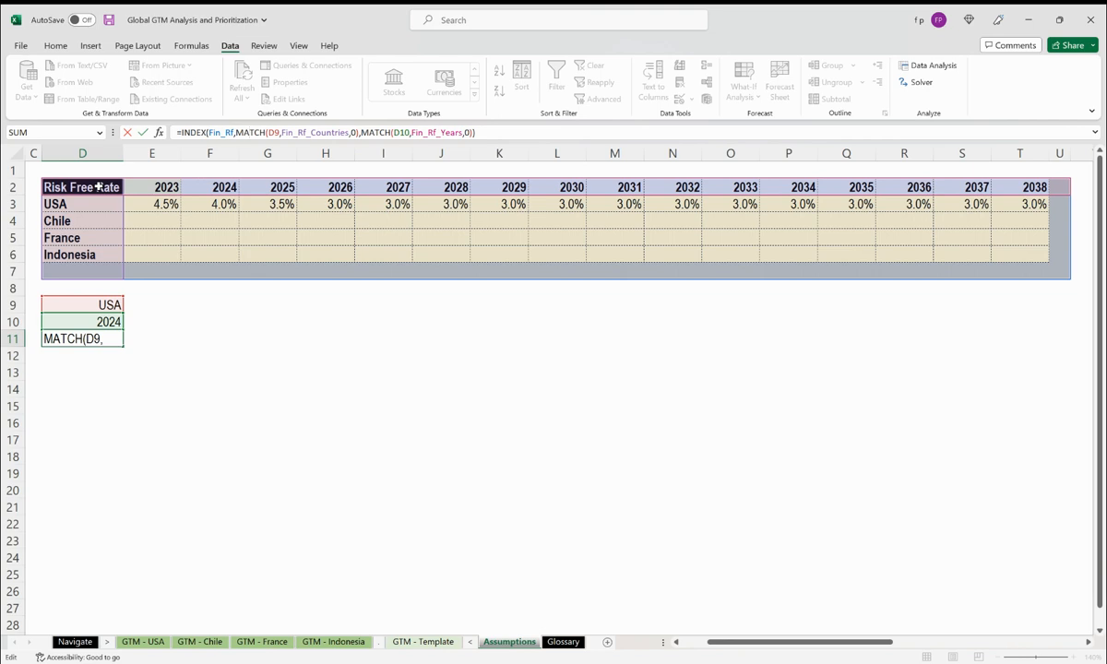
key(Escape)
drag(98, 187, 100, 268)
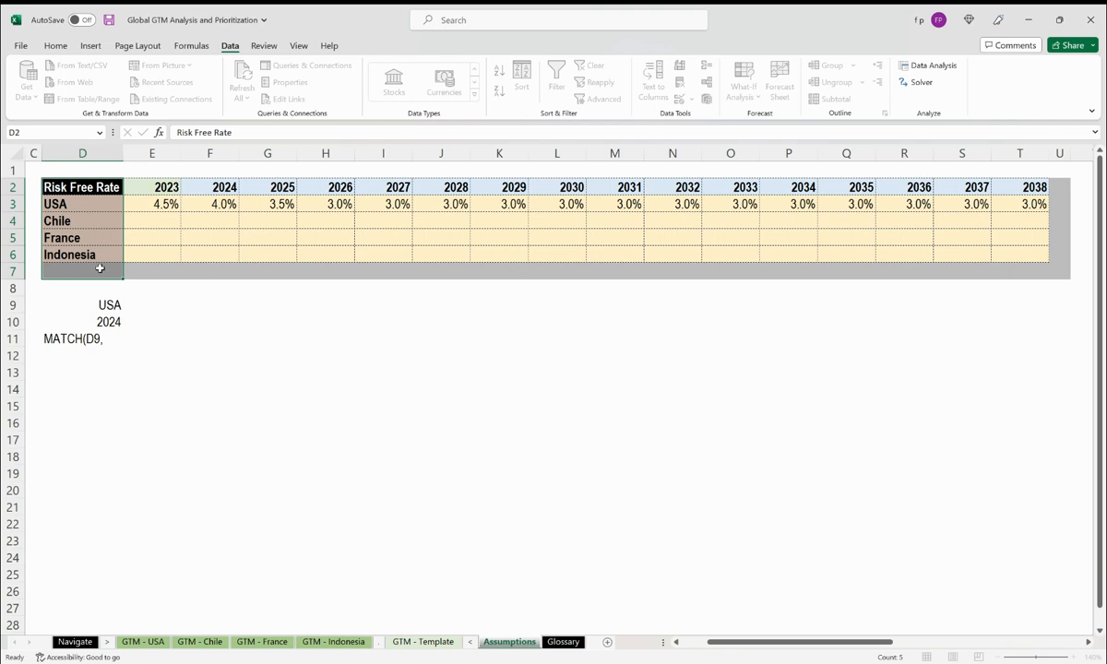
click(87, 134)
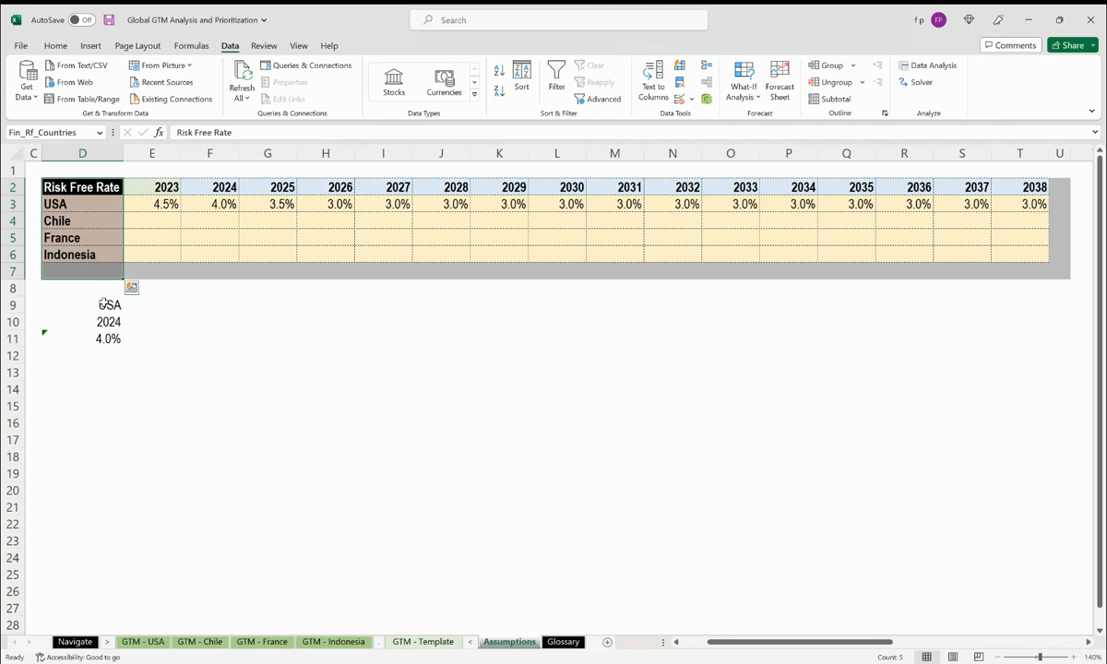
Review the formula's year lookup in D11 against the Fin_Rf_Years named range.
click(102, 340)
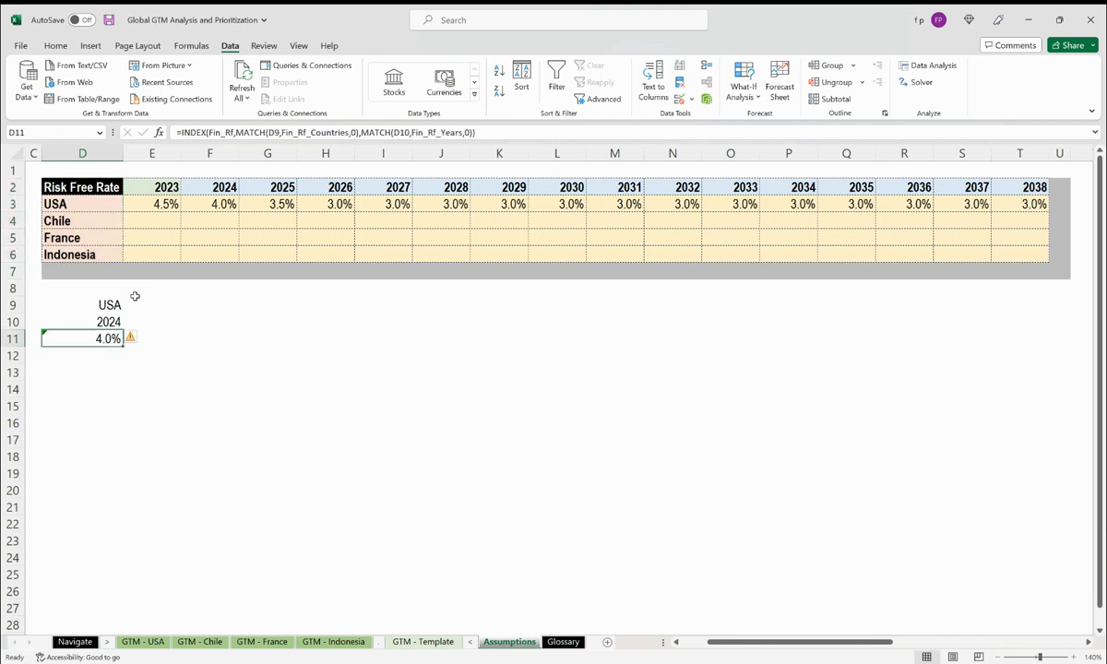
click(383, 132)
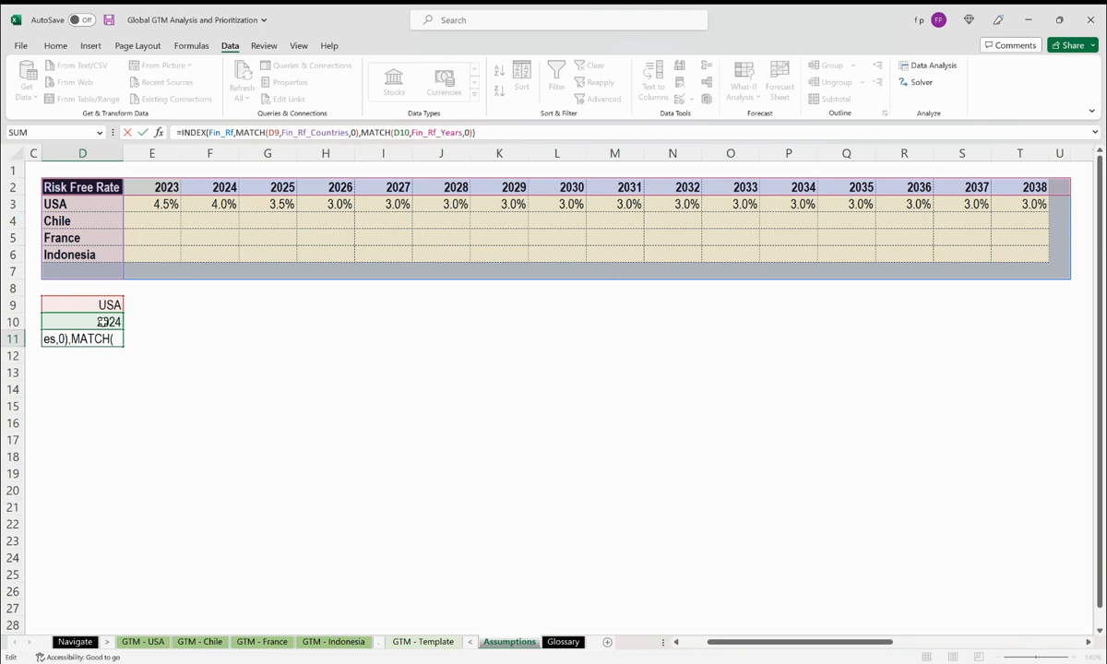
click(425, 132)
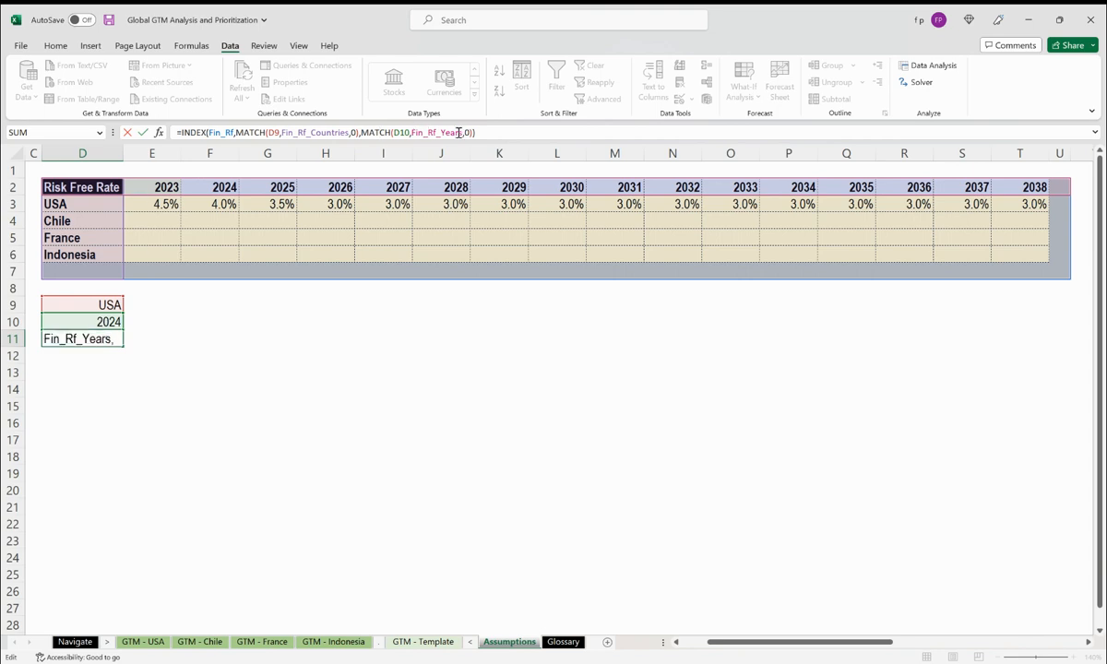
drag(66, 187, 1053, 187)
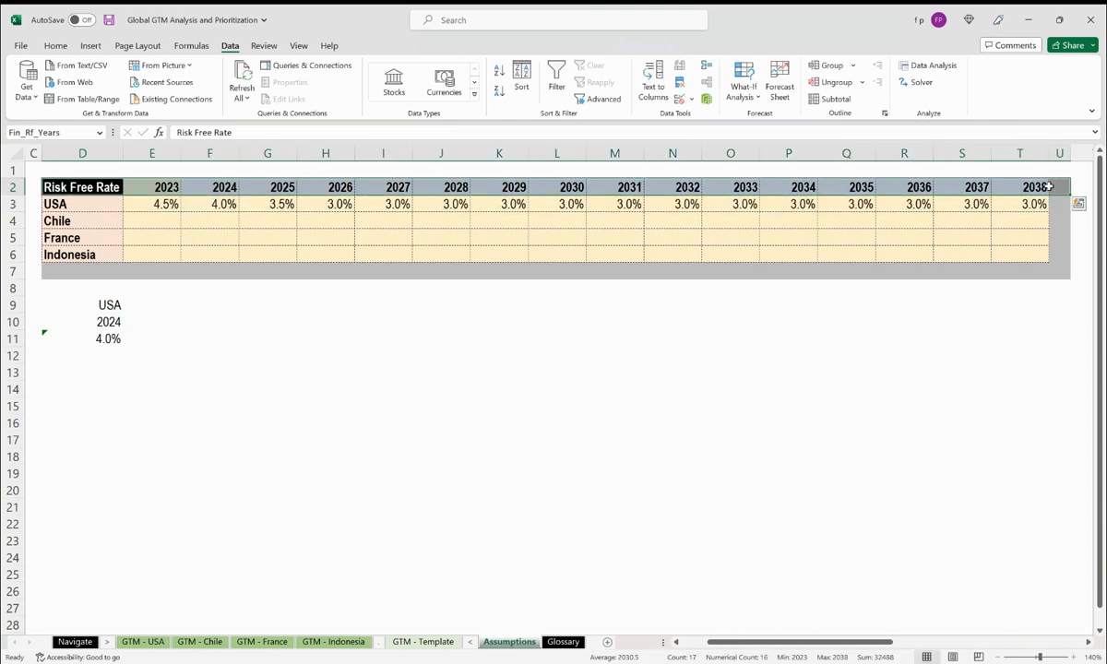
click(62, 132)
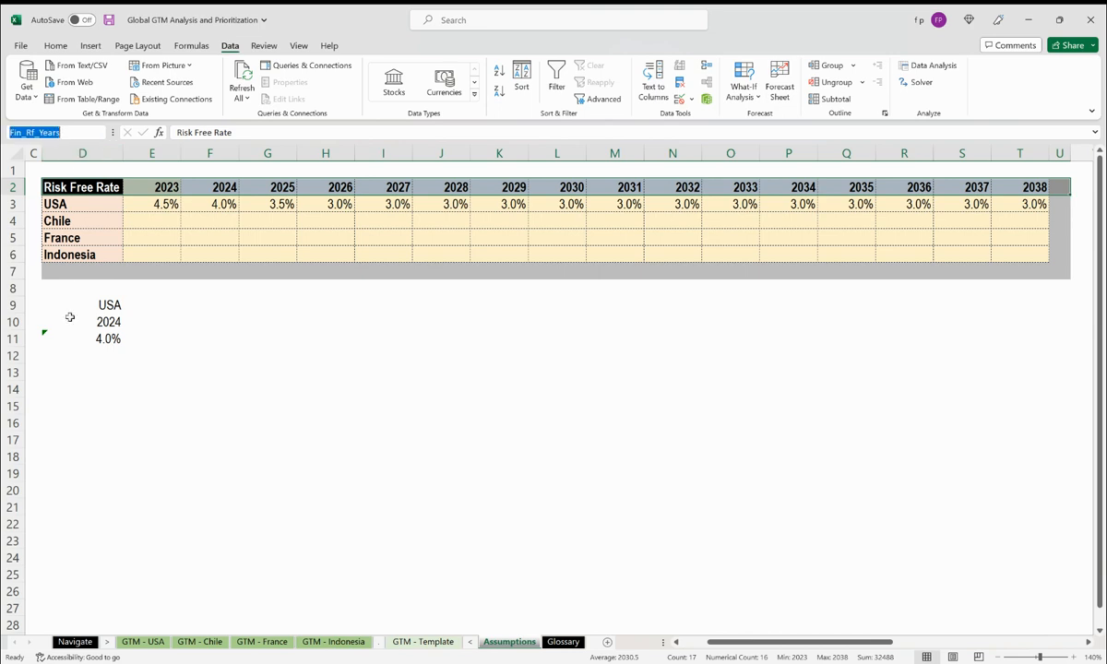
click(102, 336)
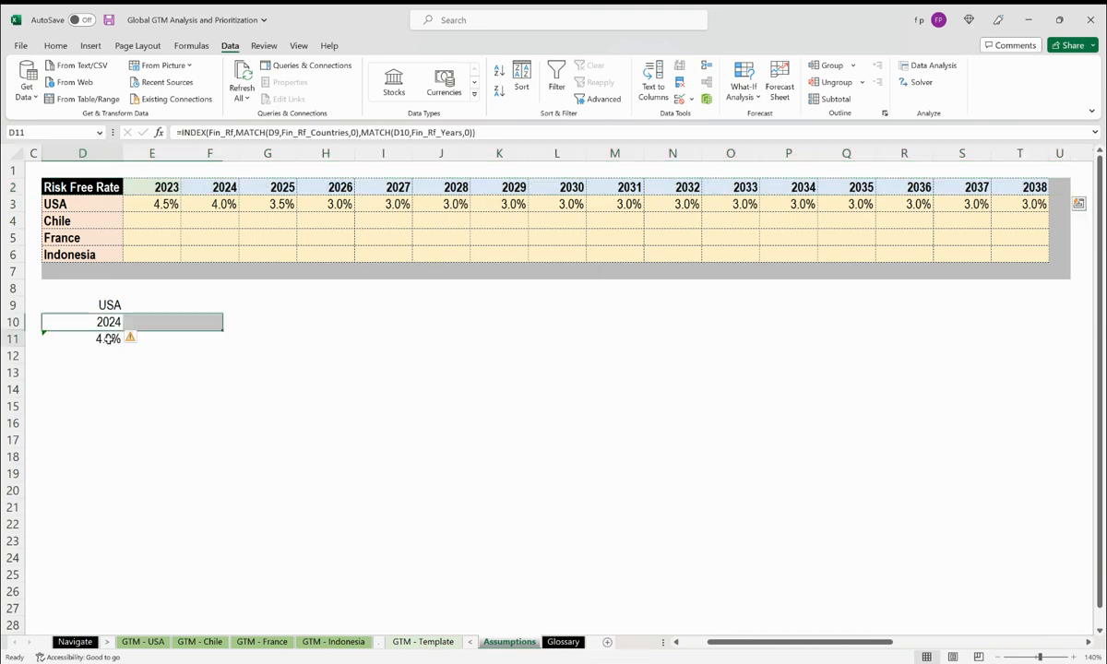
click(189, 132)
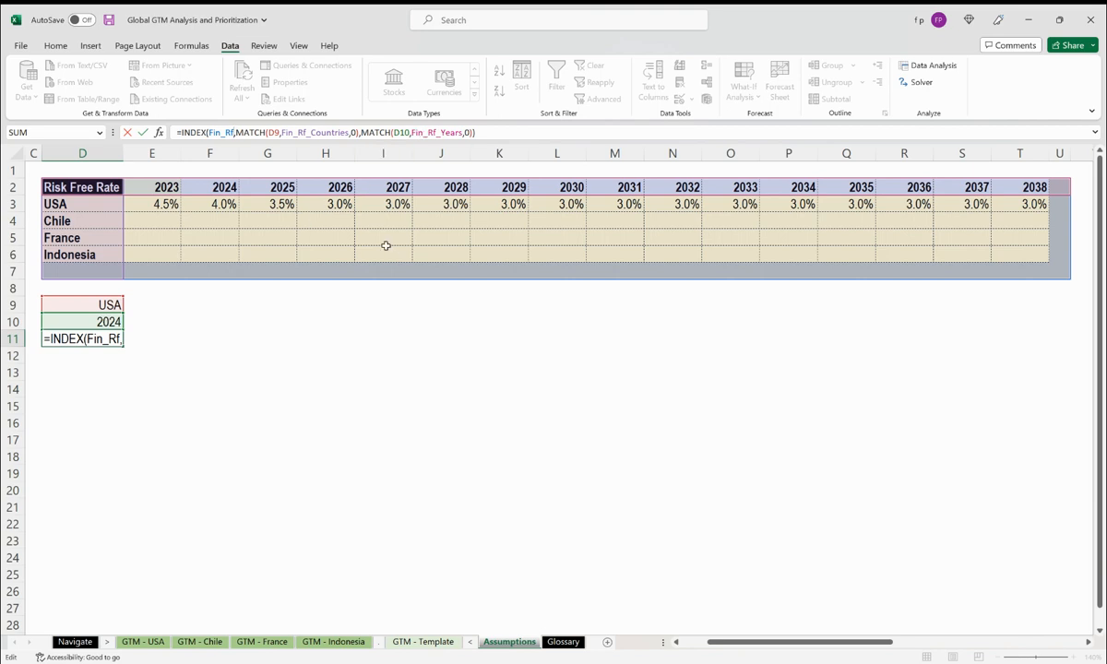
click(31, 169)
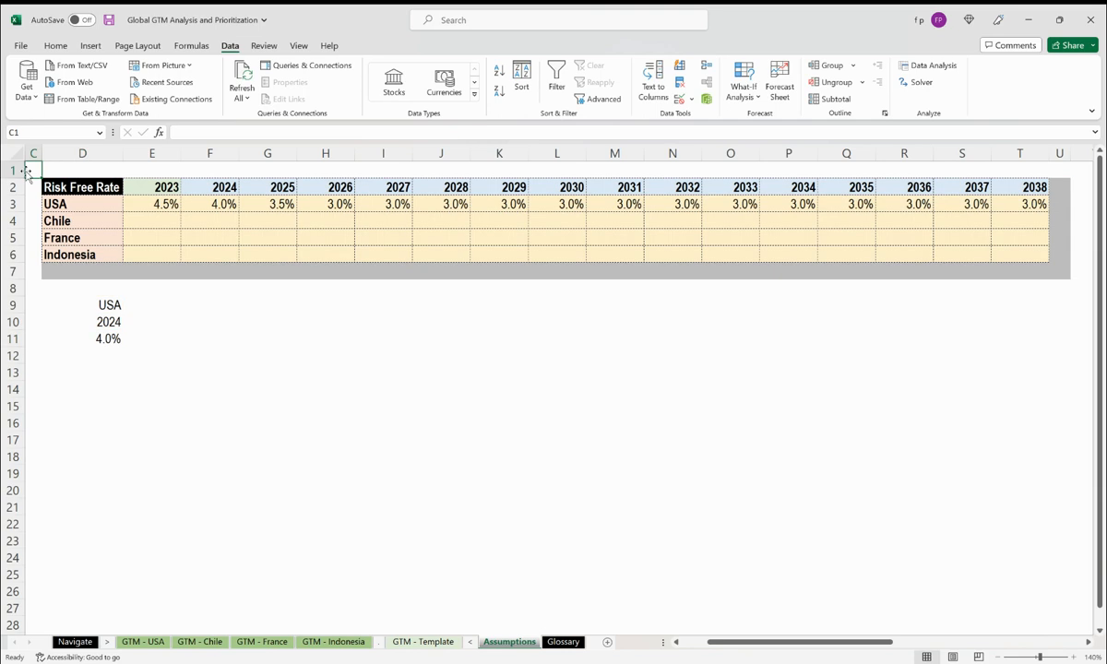
click(104, 338)
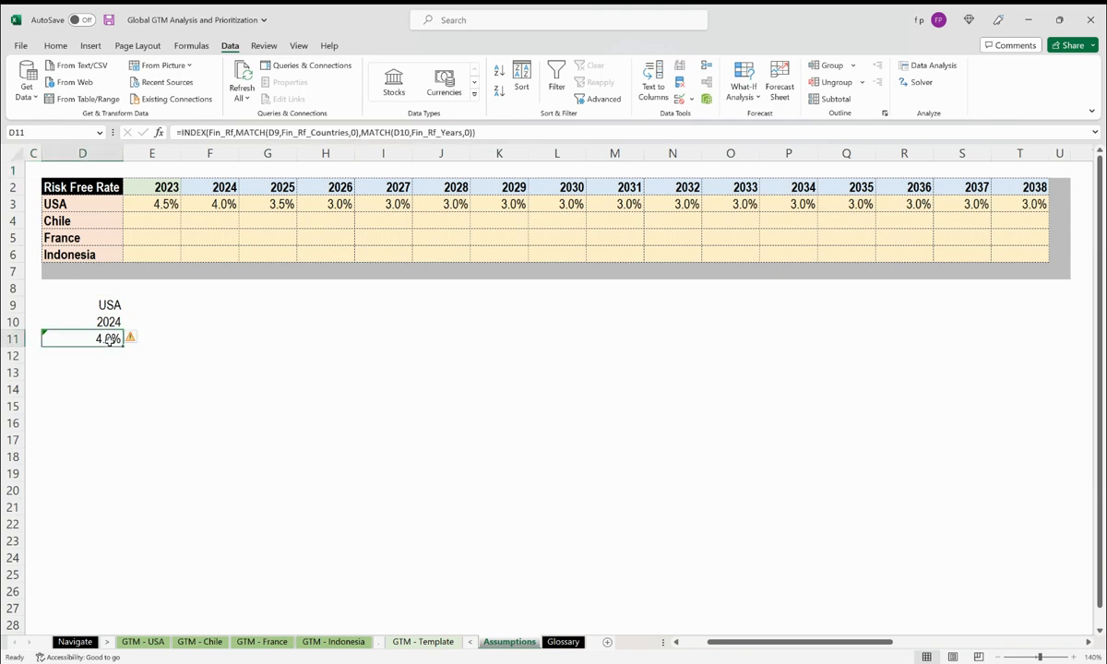
click(31, 166)
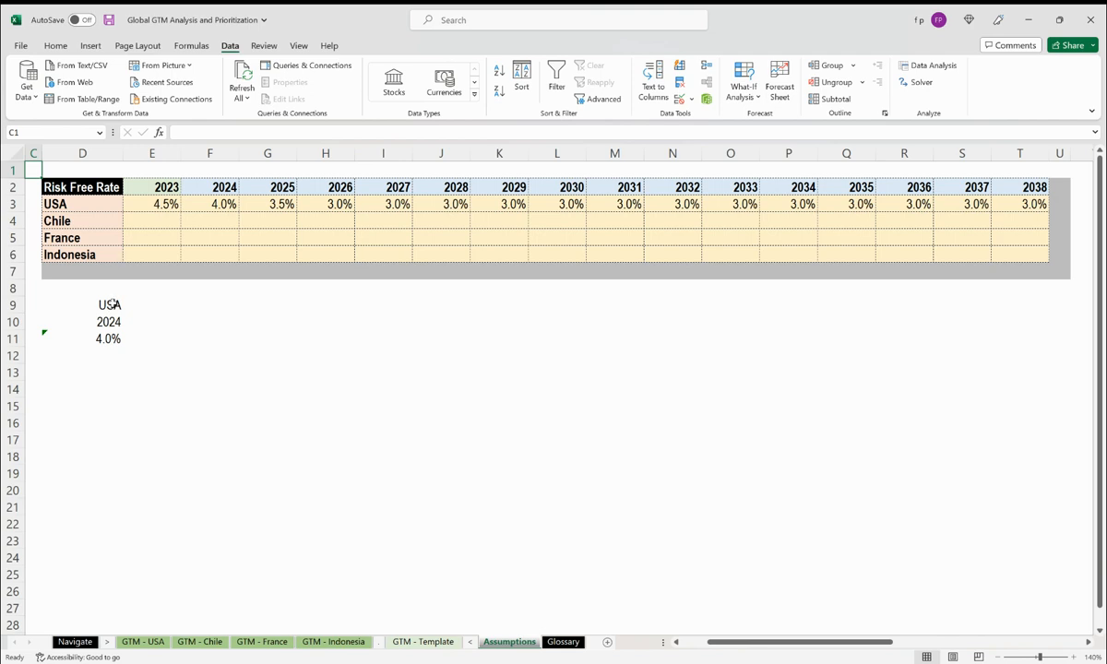
Set D9's data validation list source to the country column range D2:D7.
click(111, 304)
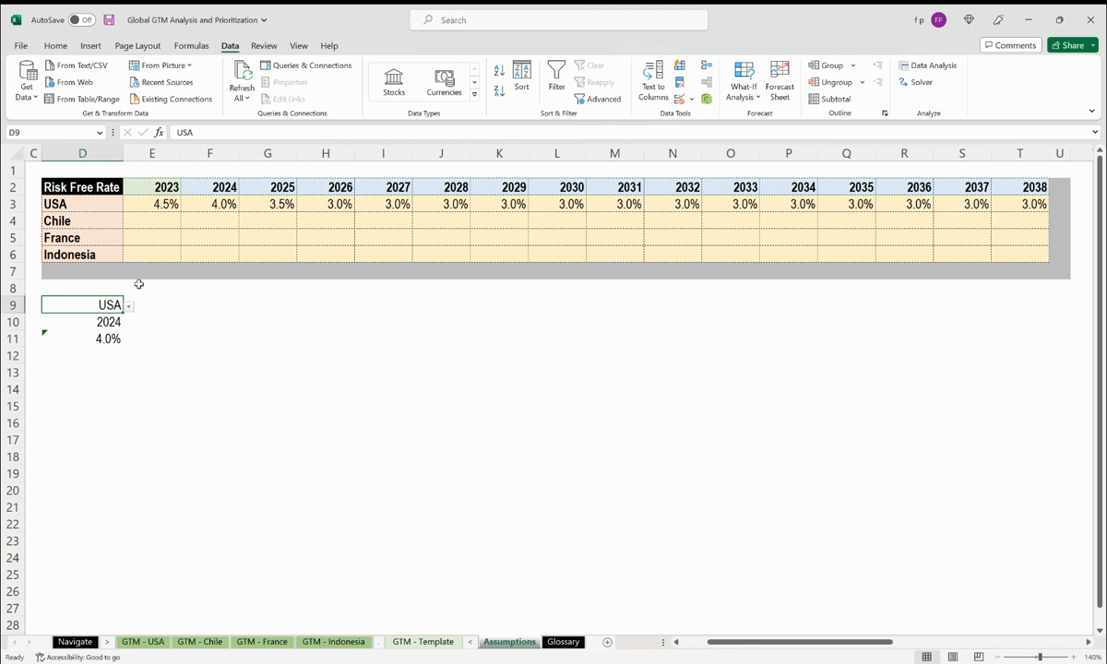
key(Down)
key(Up)
click(692, 100)
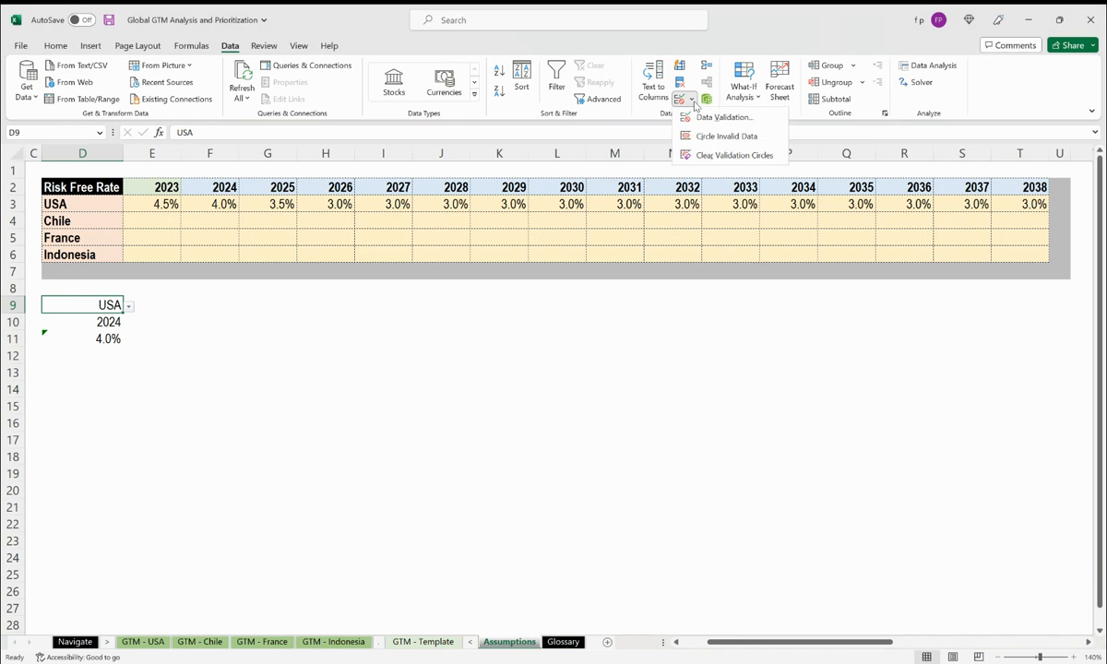
click(699, 118)
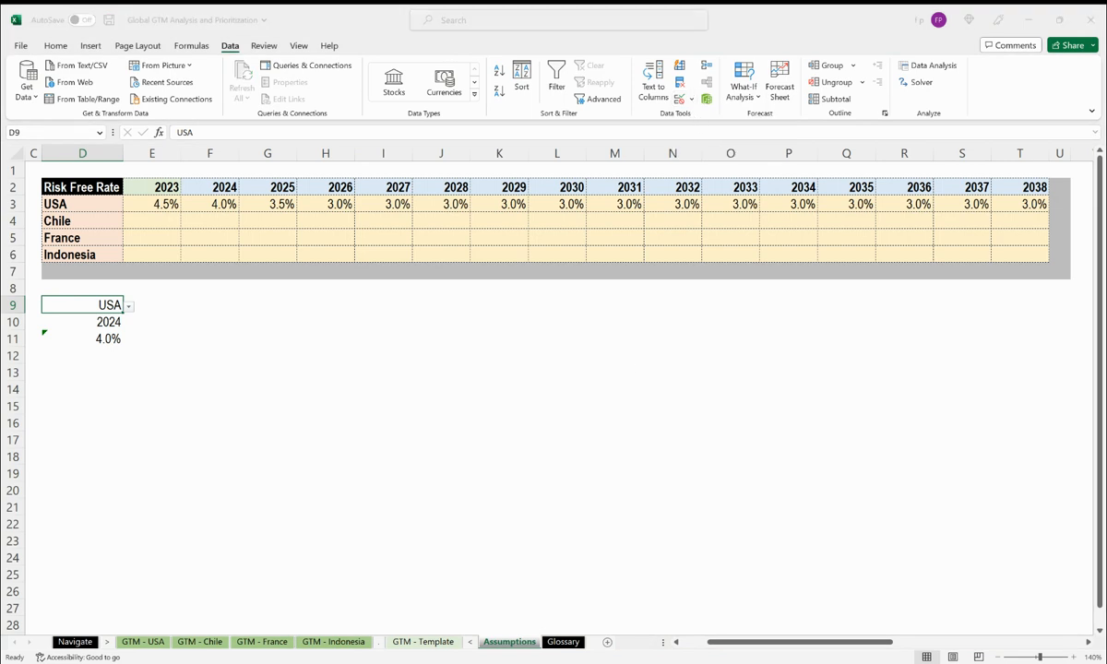
click(521, 346)
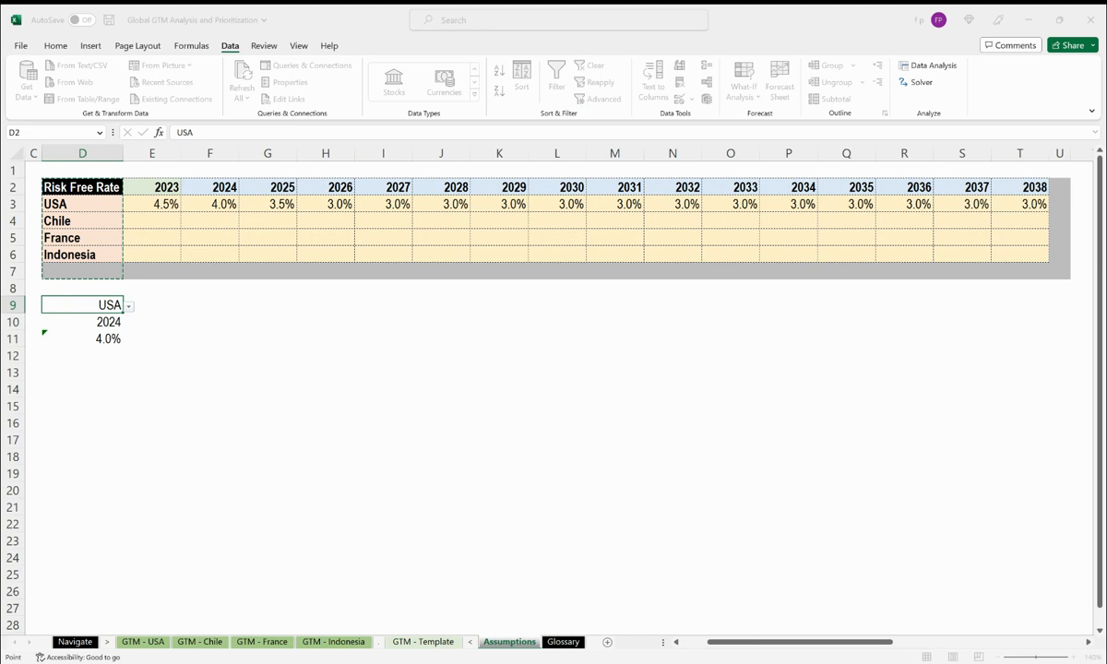
click(697, 498)
drag(85, 178, 101, 267)
click(405, 355)
drag(92, 188, 106, 273)
click(781, 393)
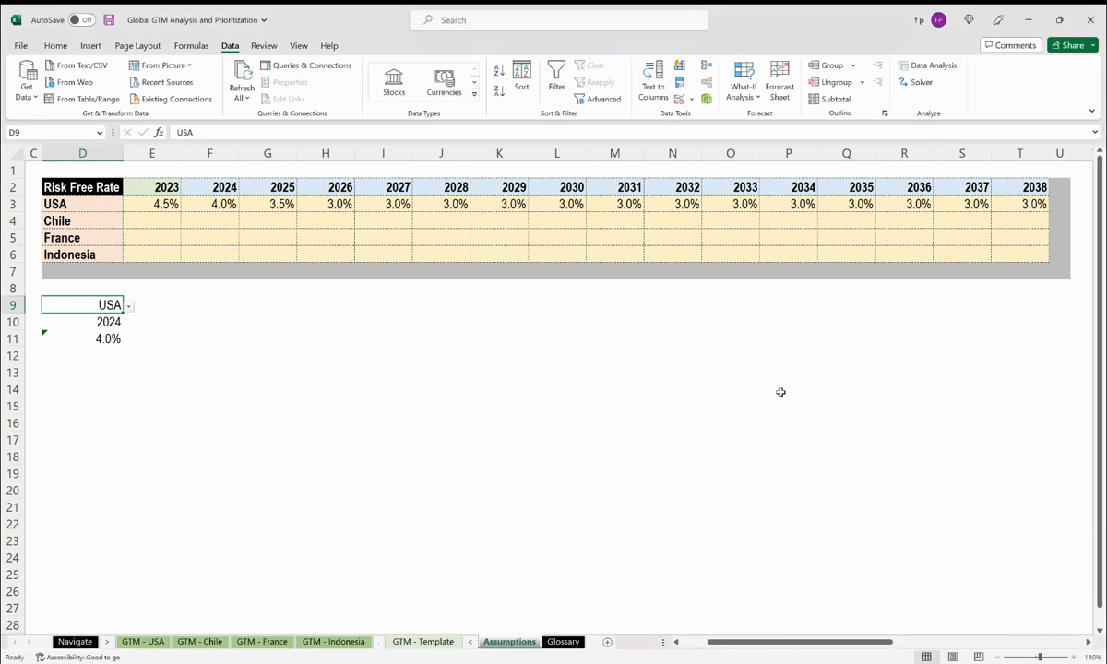
Inspect the data validation list for D10, sourced from the year header row.
click(103, 324)
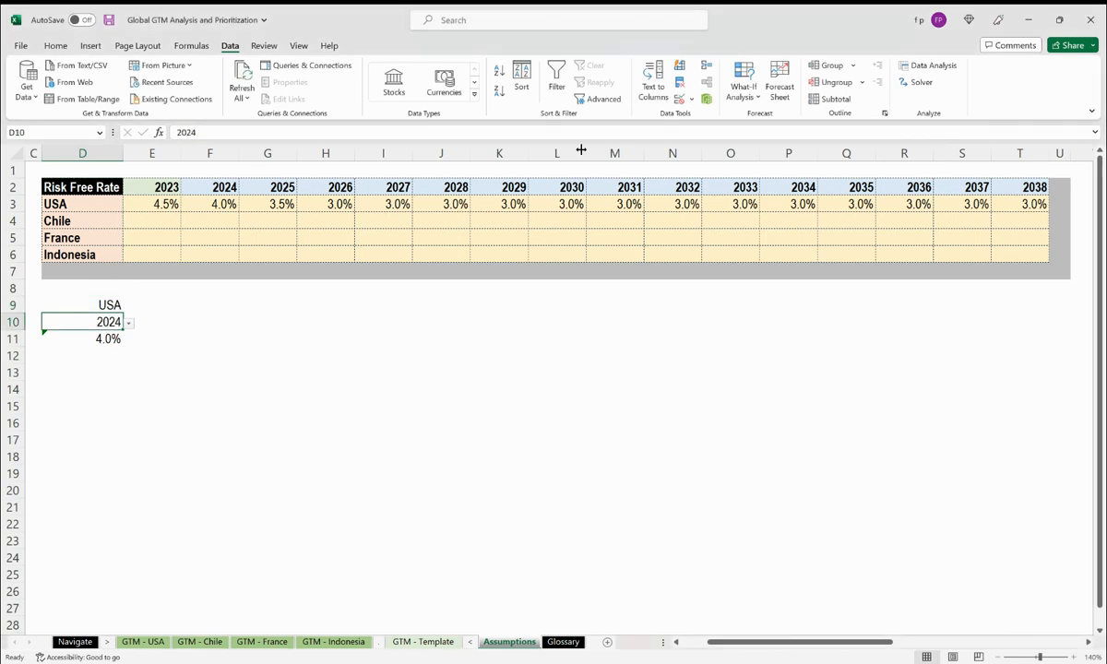
click(691, 99)
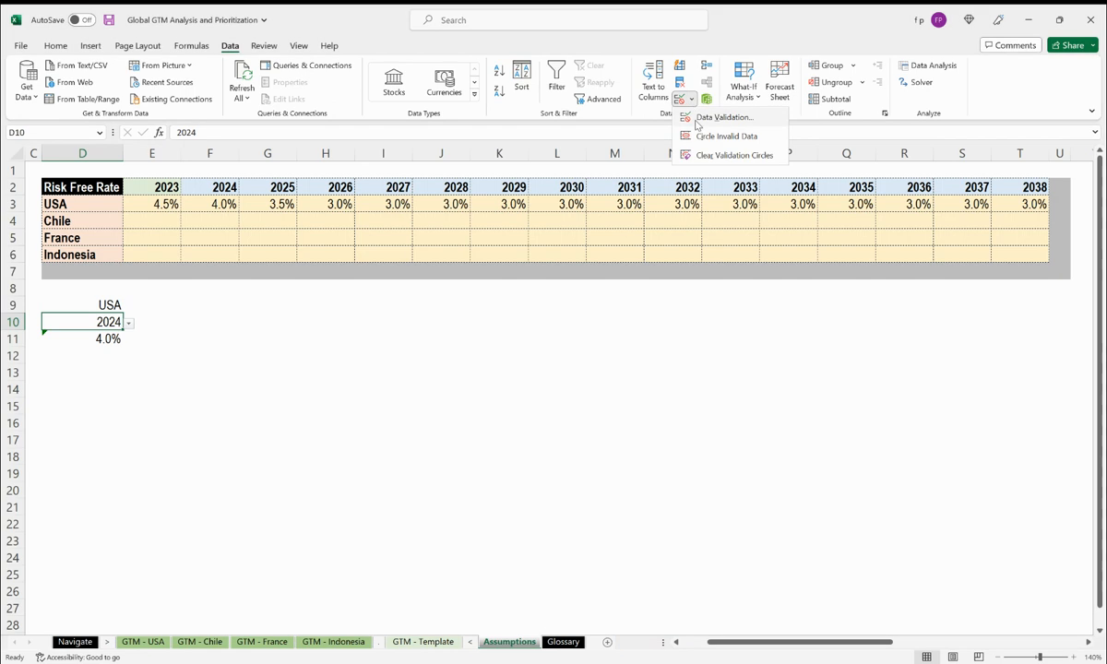
click(696, 118)
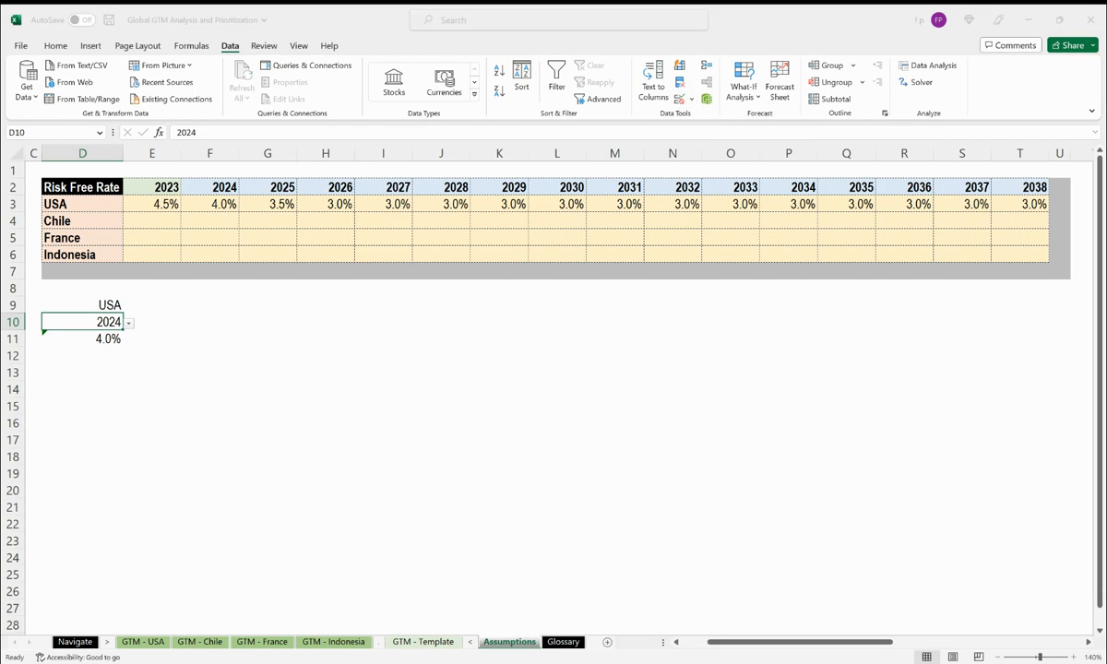
click(683, 331)
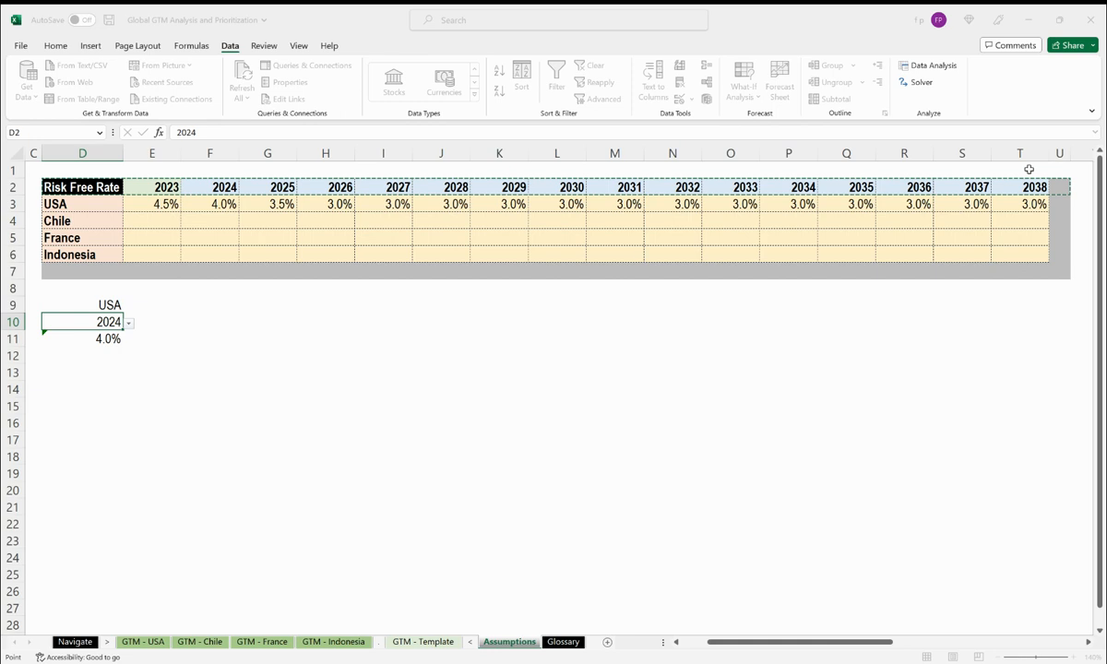
click(766, 442)
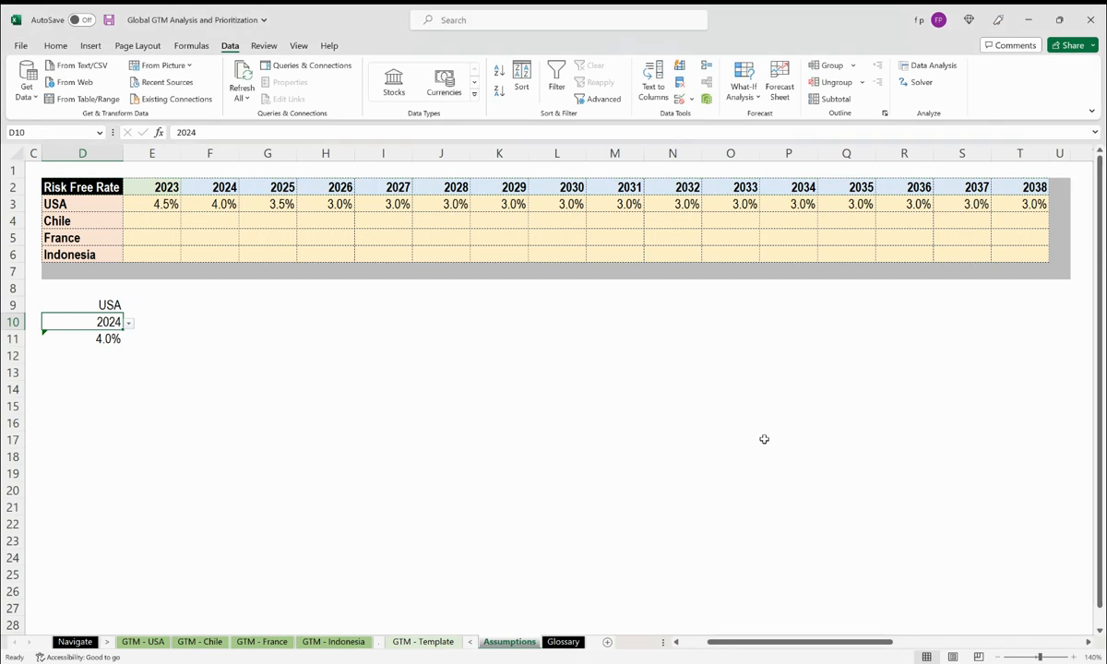
Open the country dropdown in D9 and the year dropdown in D10 to check their options.
click(104, 305)
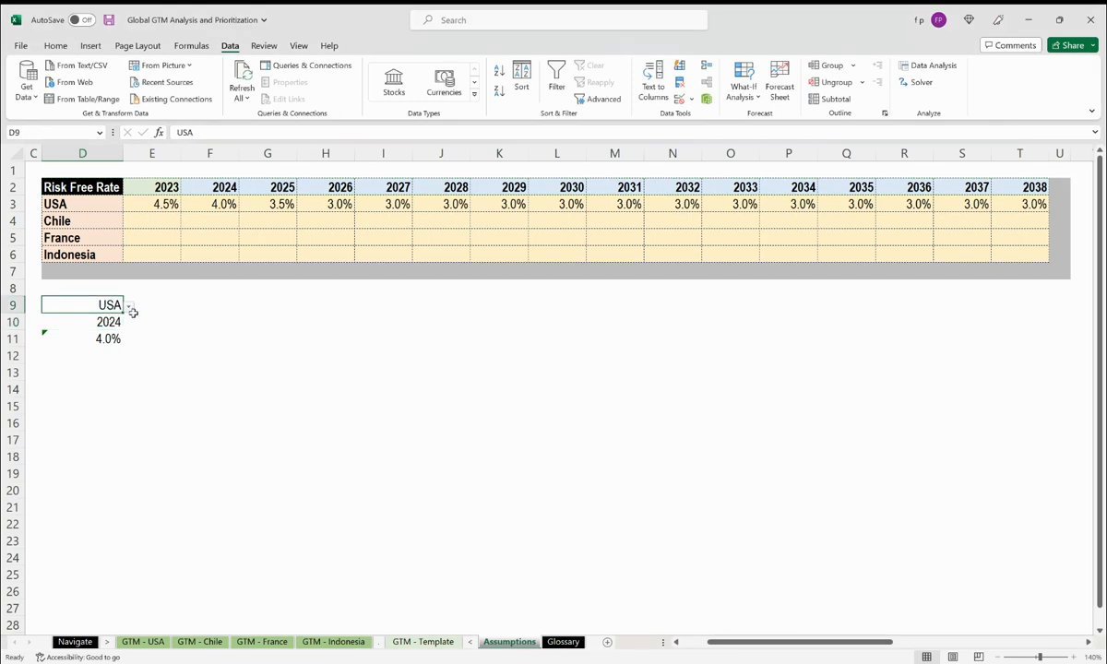
click(130, 310)
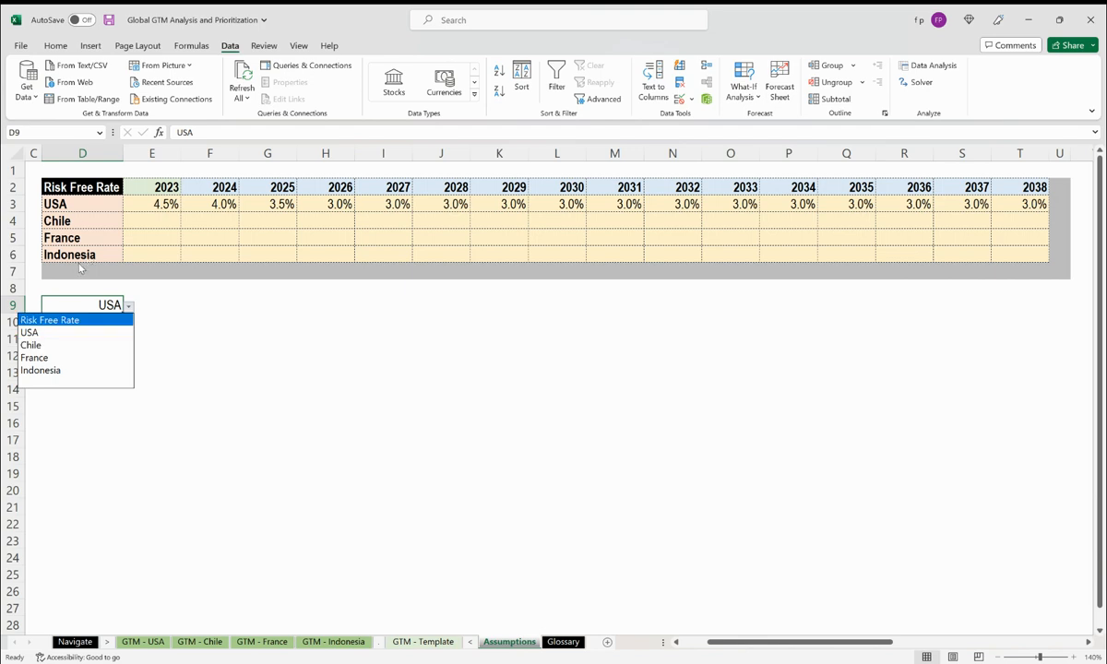
click(83, 305)
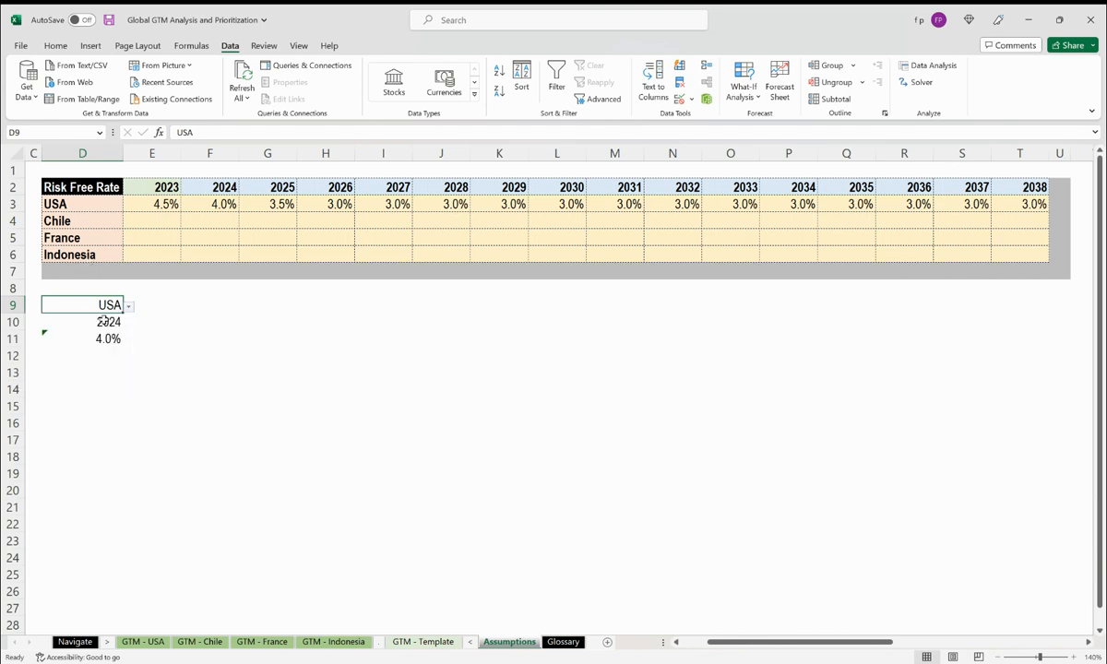
click(105, 321)
click(128, 325)
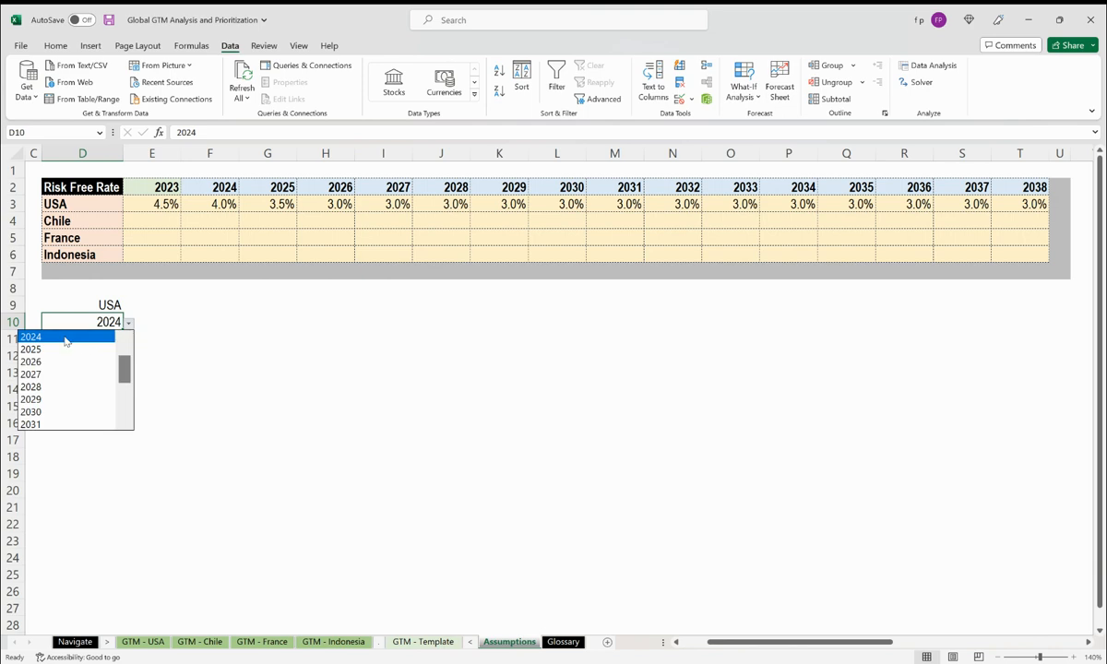
Close the year dropdown, check the lookup formula in D11, and insert a new column U at the end of the rate table.
key(Escape)
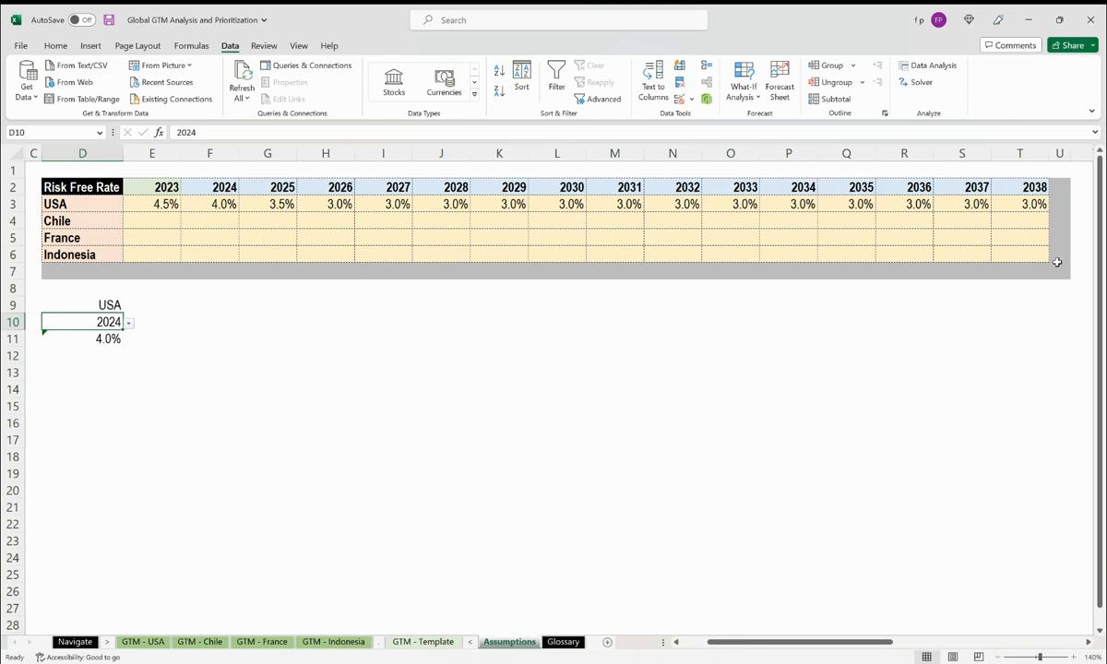
click(97, 338)
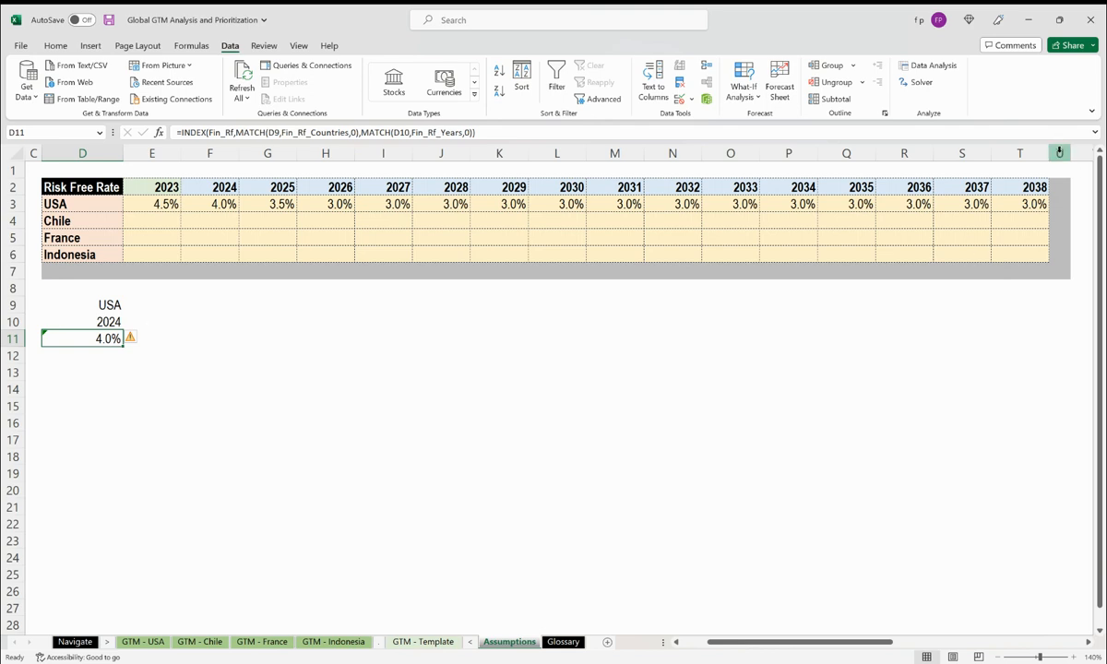
click(1060, 152)
right_click(1060, 154)
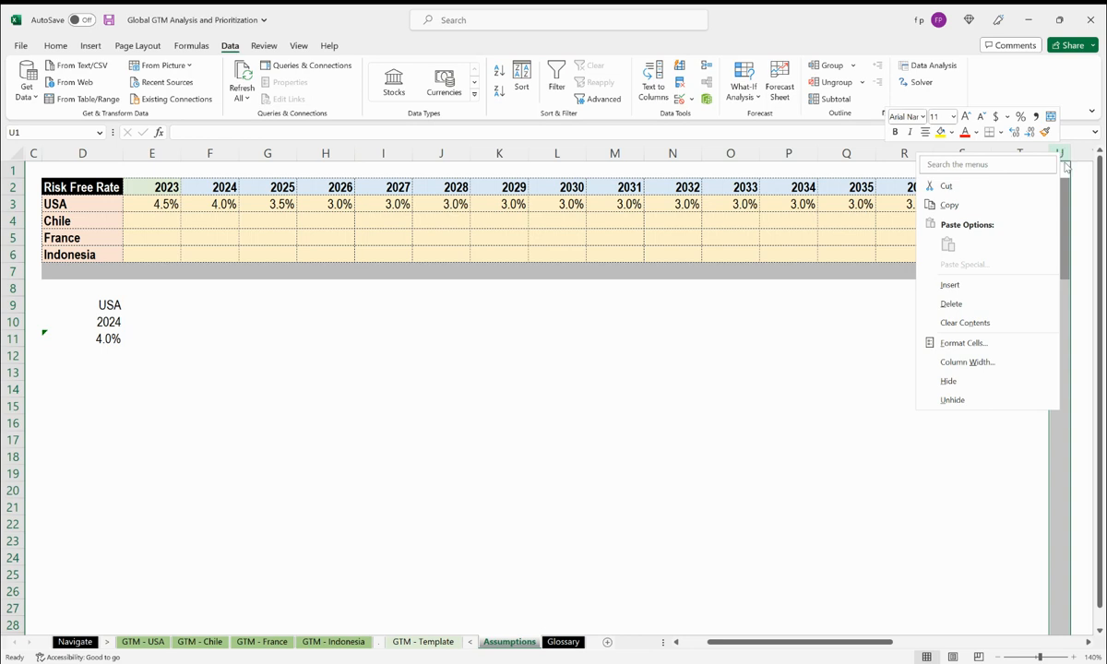
click(969, 293)
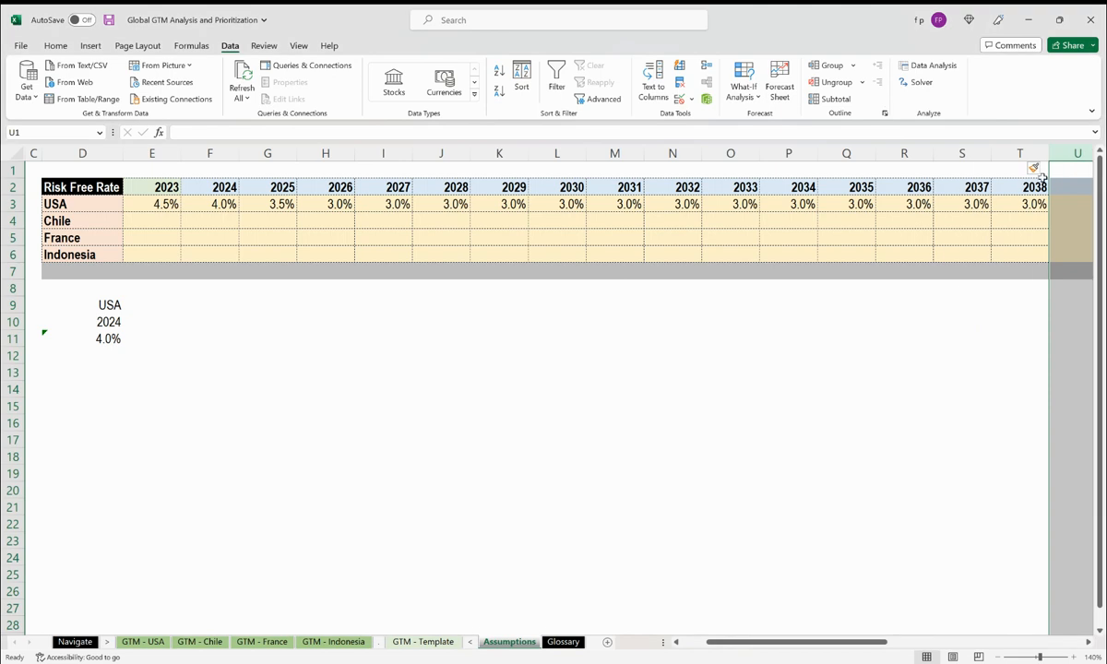
Fill the 2038 column across into column U to add year 2039, and set the USA 2039 rate to 3%.
drag(1032, 187, 1031, 203)
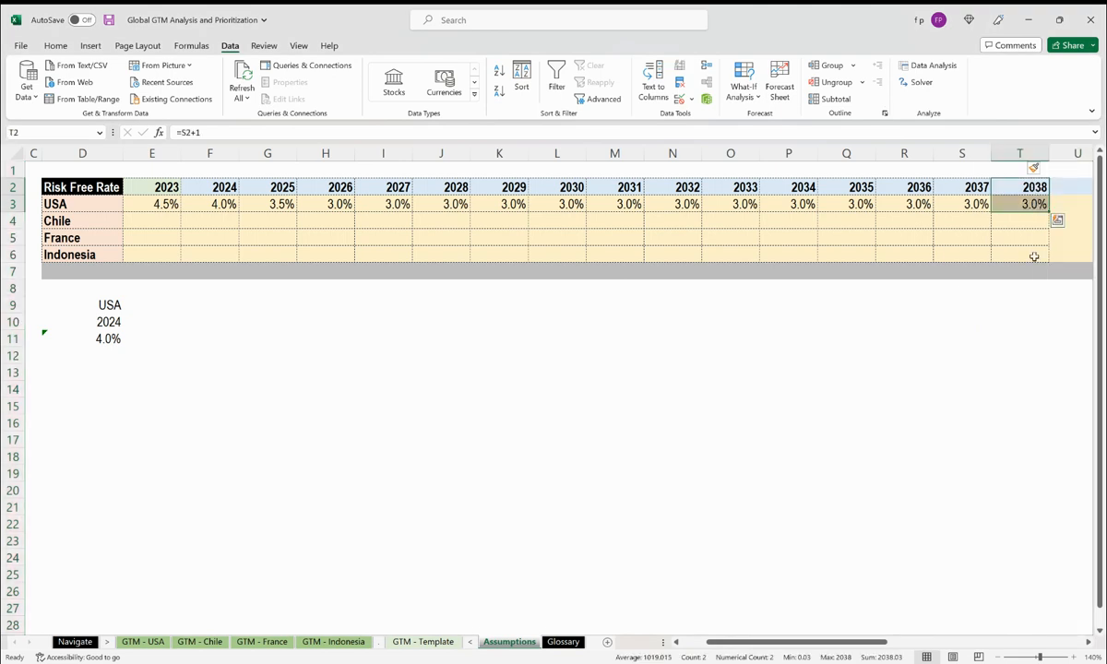
shift+click(1036, 247)
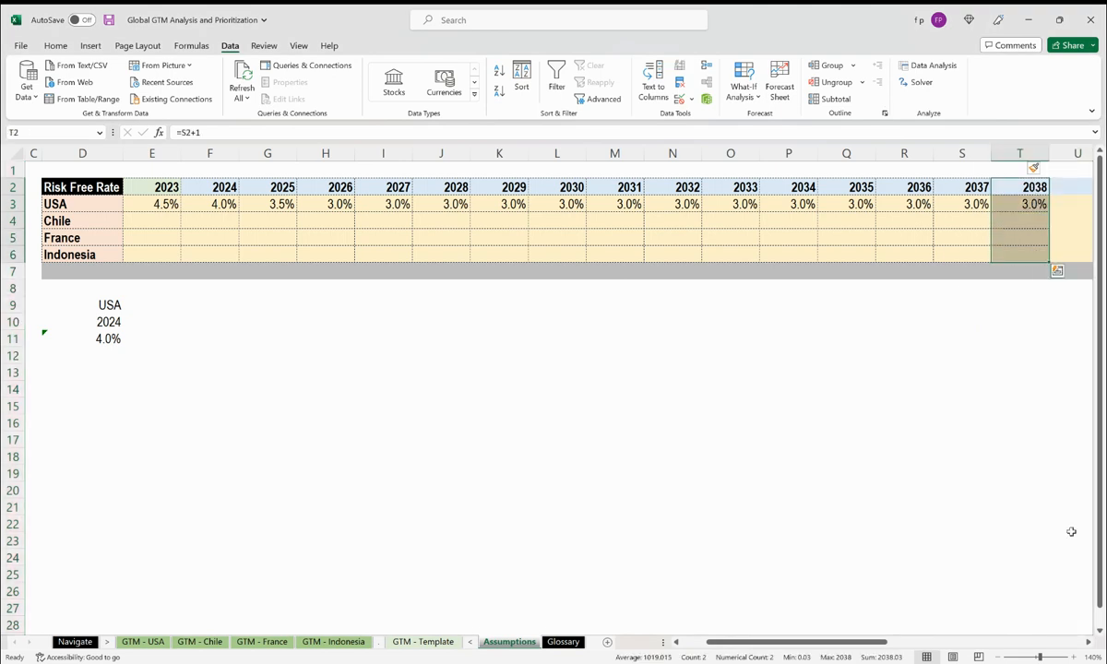
click(1090, 644)
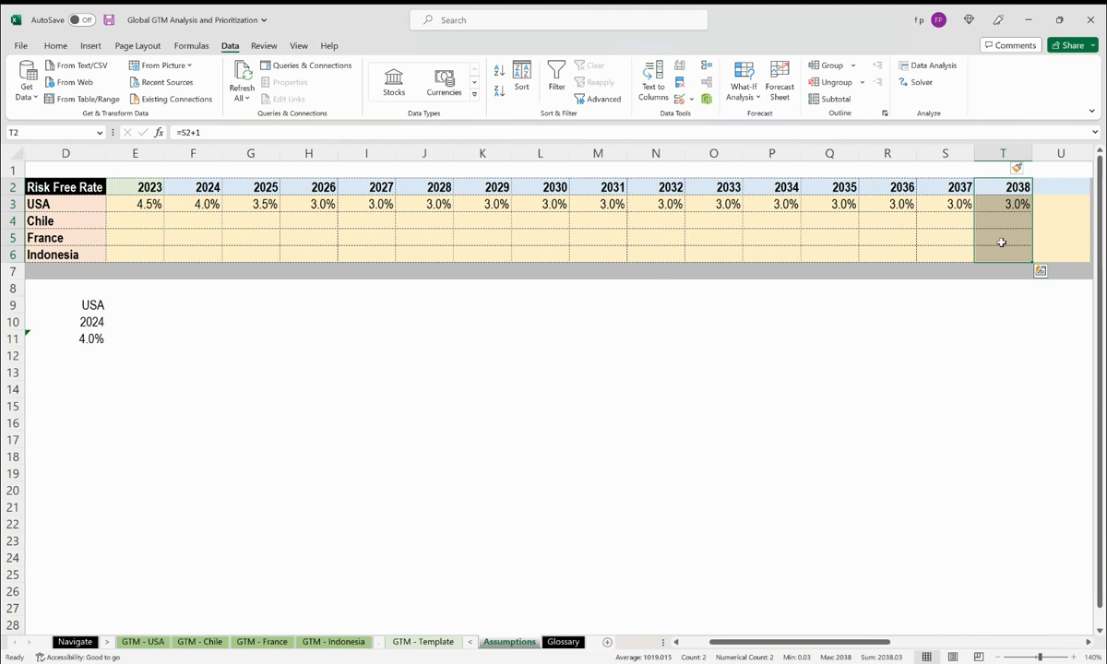
drag(1039, 262, 1041, 204)
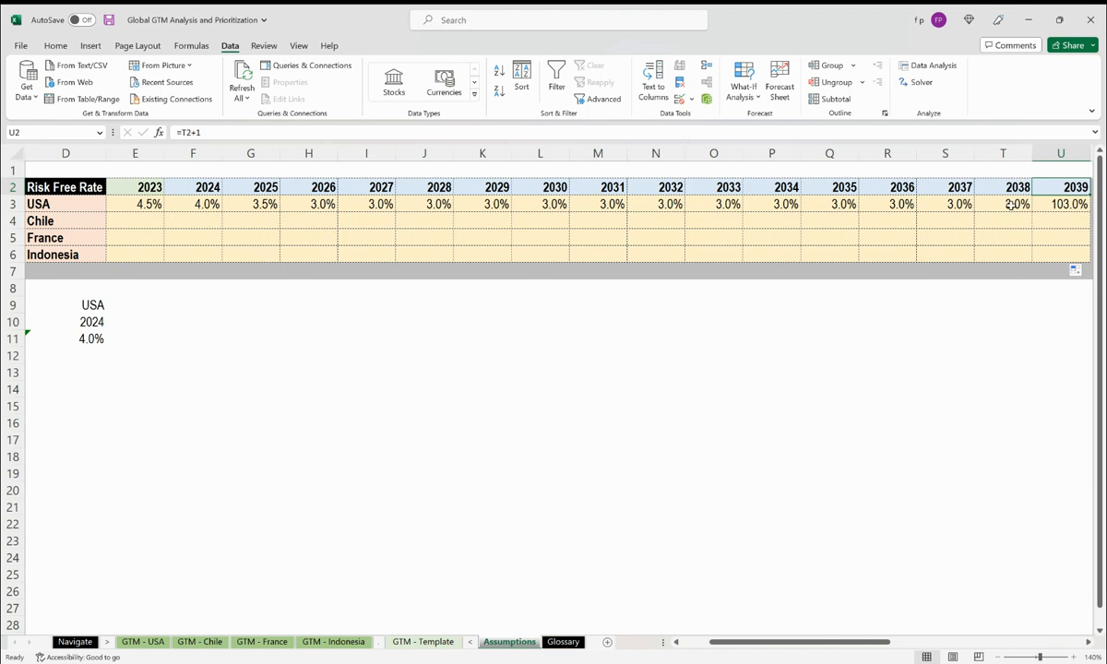
click(1061, 204)
text(3)
key(ctrl+Return)
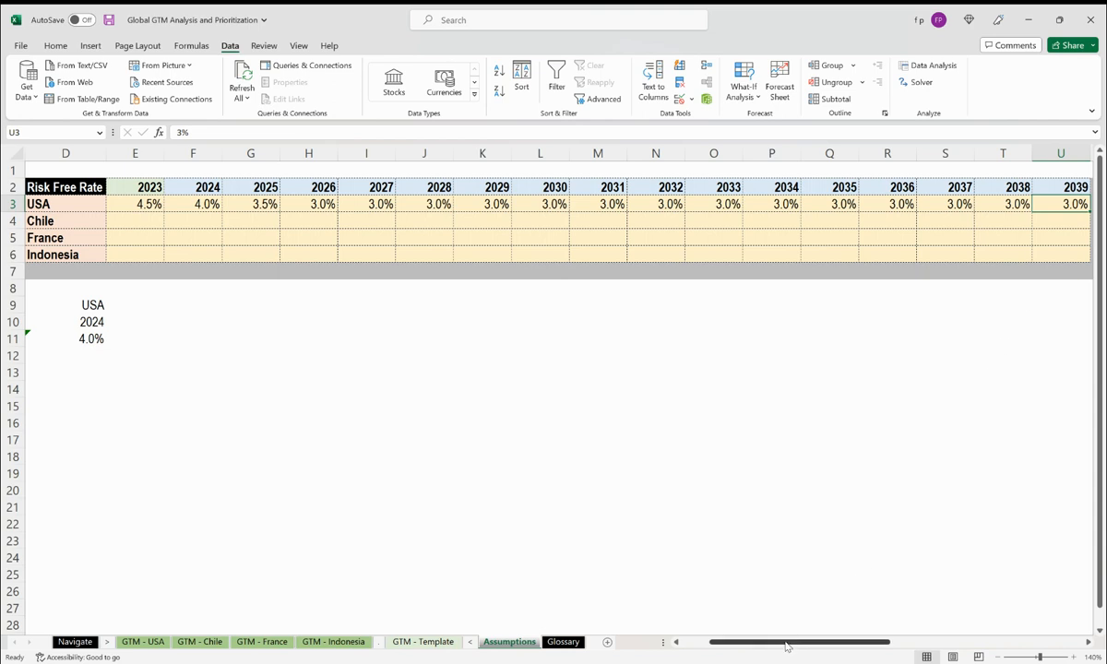
Insert a new row of cells at row 7 across the rate table, below Indonesia.
drag(785, 646, 741, 650)
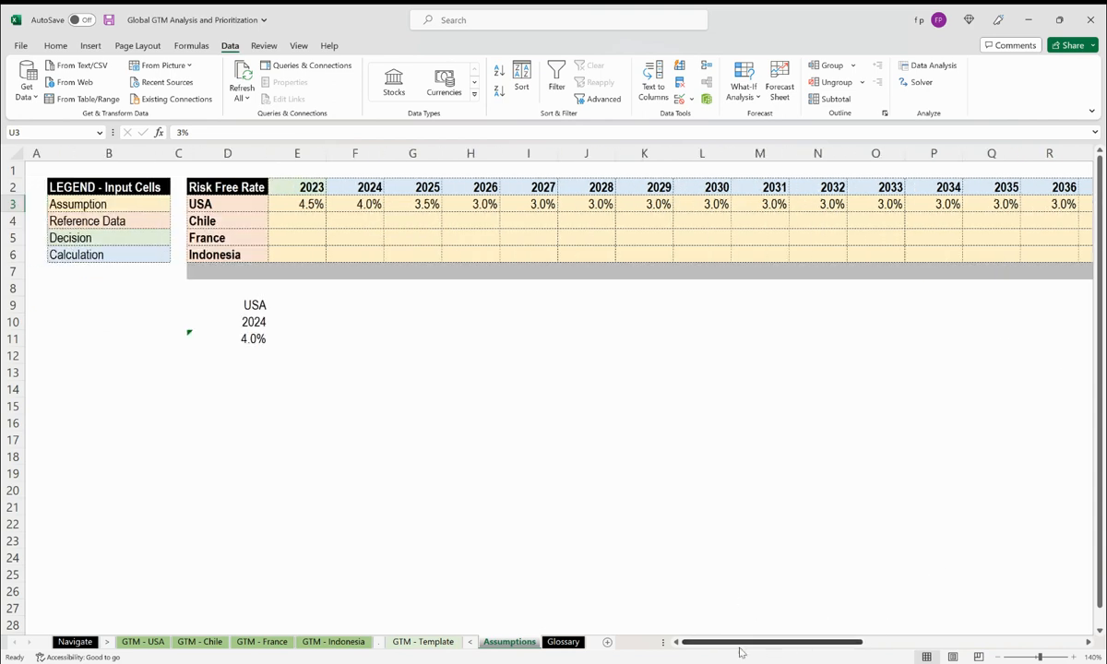
click(13, 271)
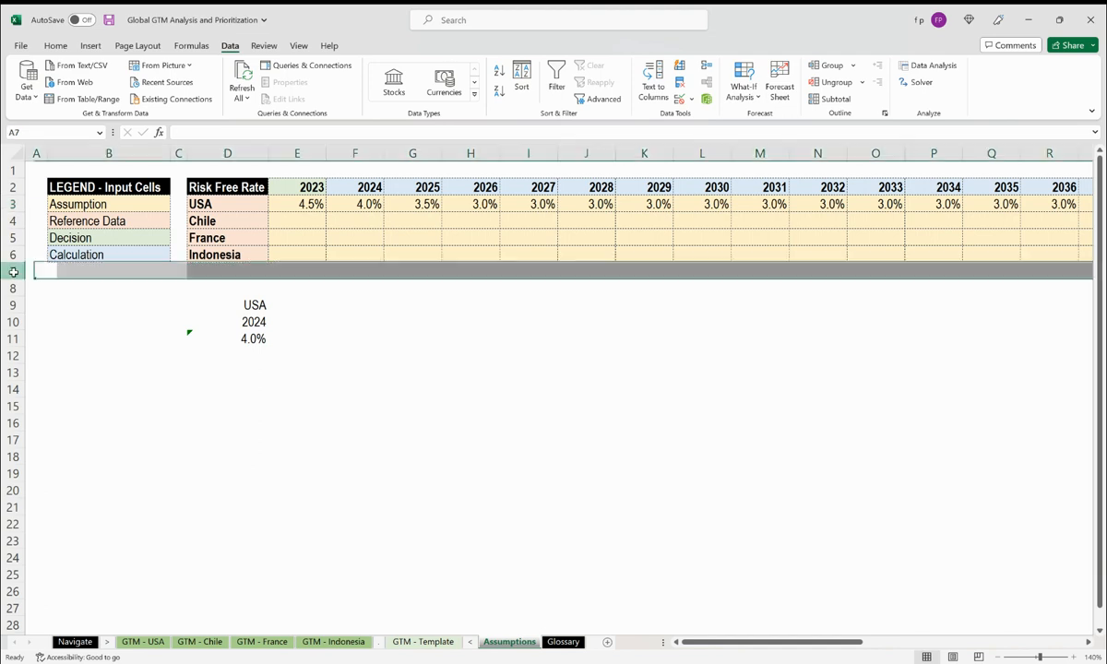
click(205, 269)
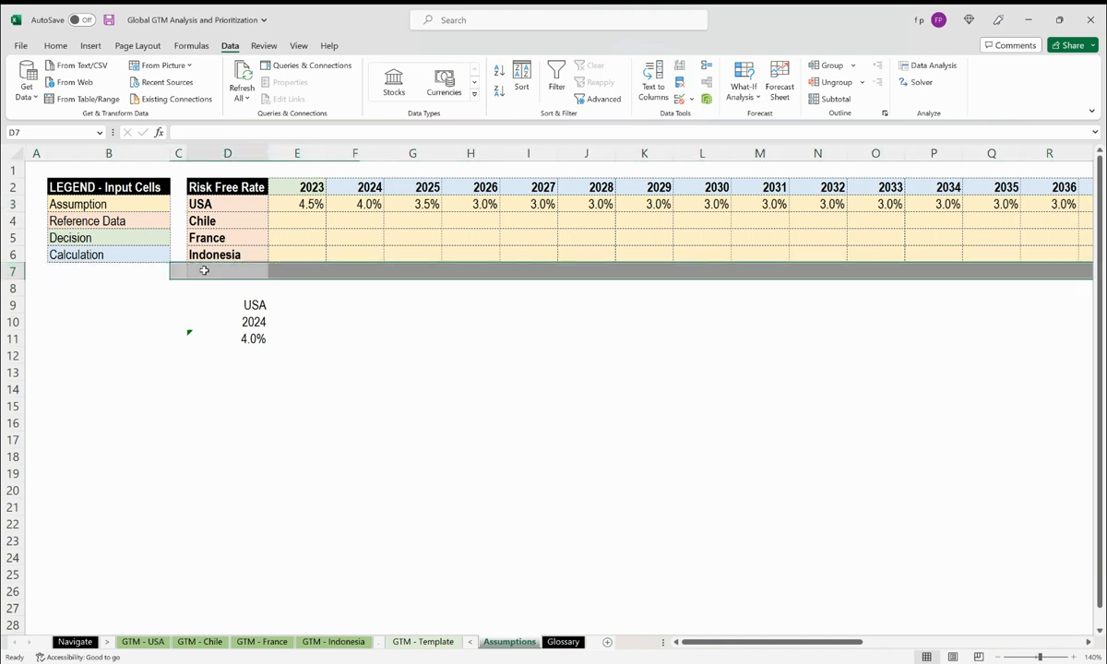
click(1089, 643)
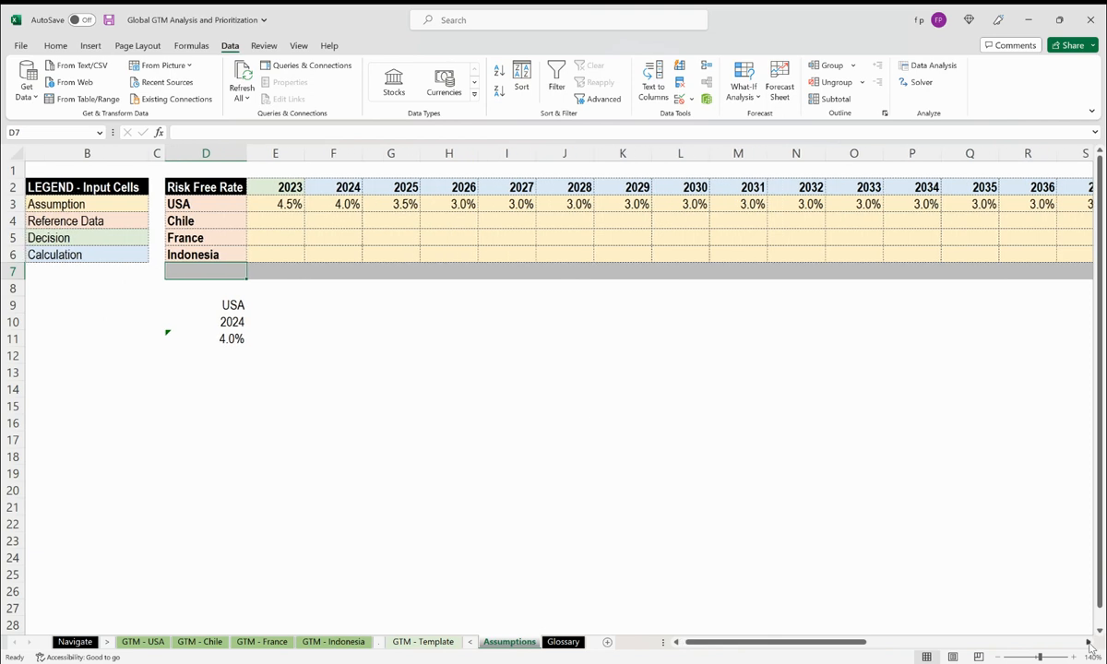
click(1089, 645)
shift+click(964, 269)
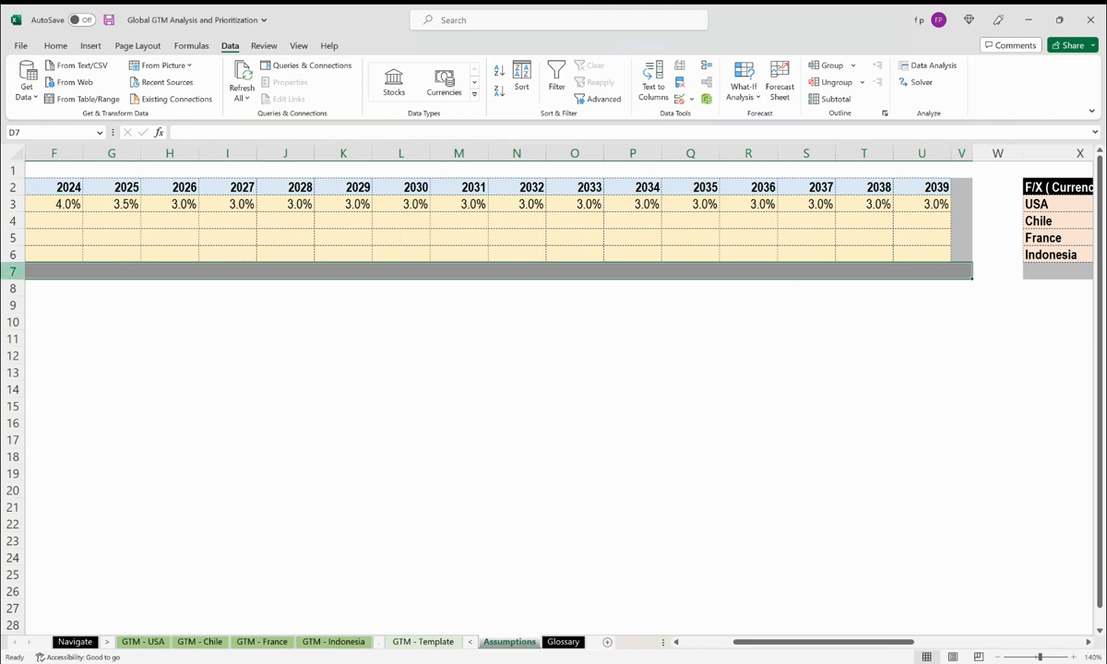
right_click(864, 269)
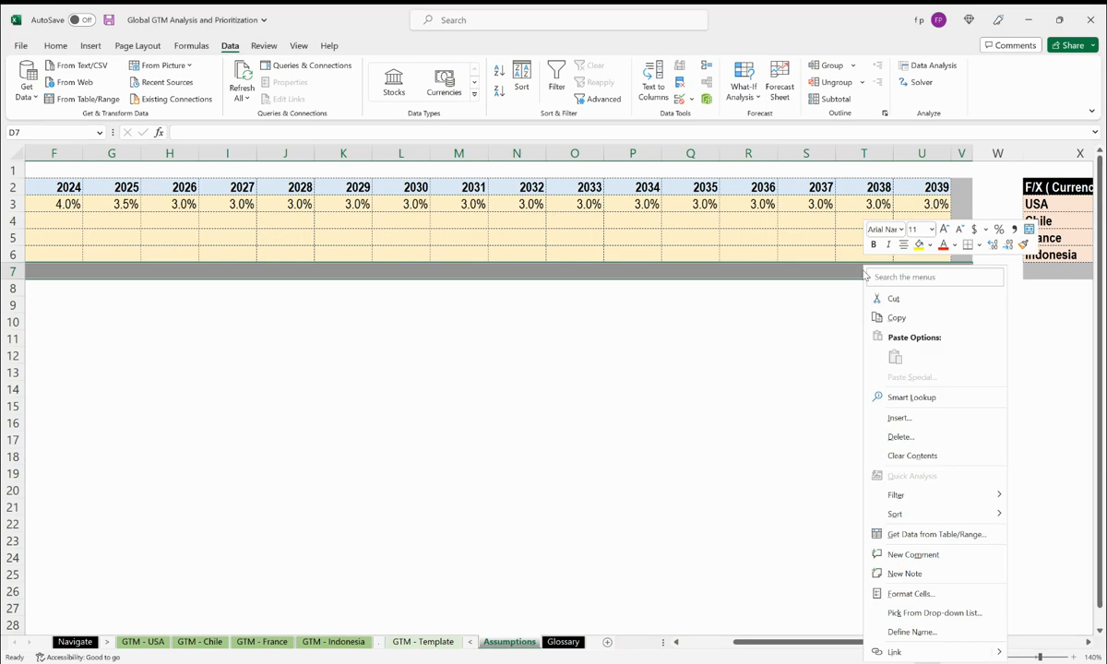
click(944, 418)
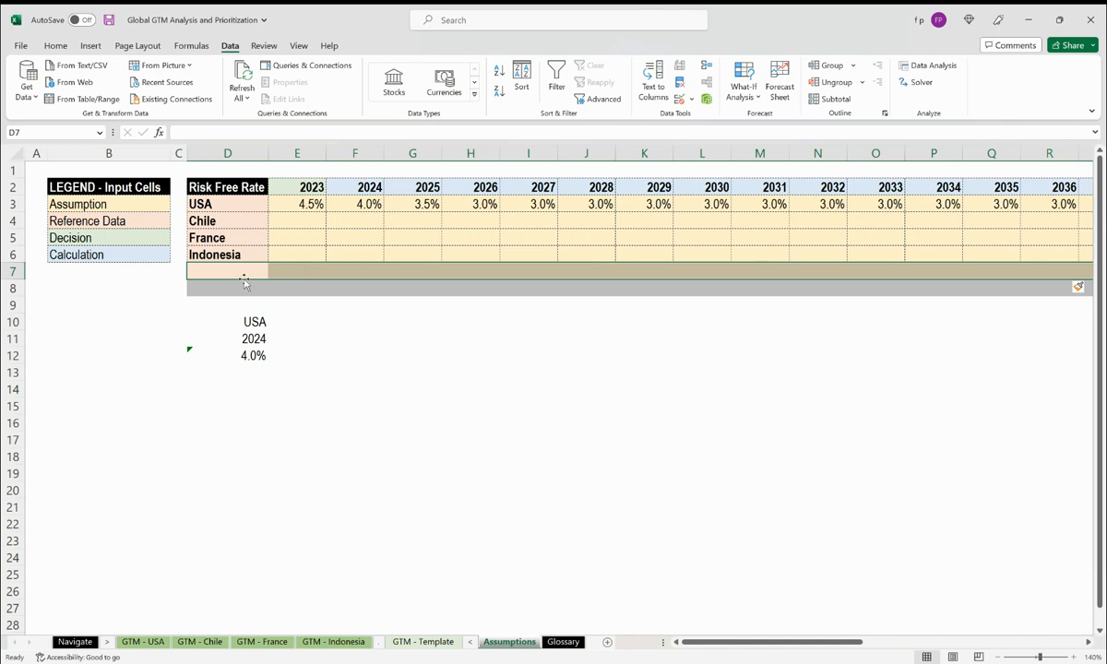
Copy the Indonesia row down into the new row 7 and enter Italy as its country name.
click(230, 269)
click(219, 247)
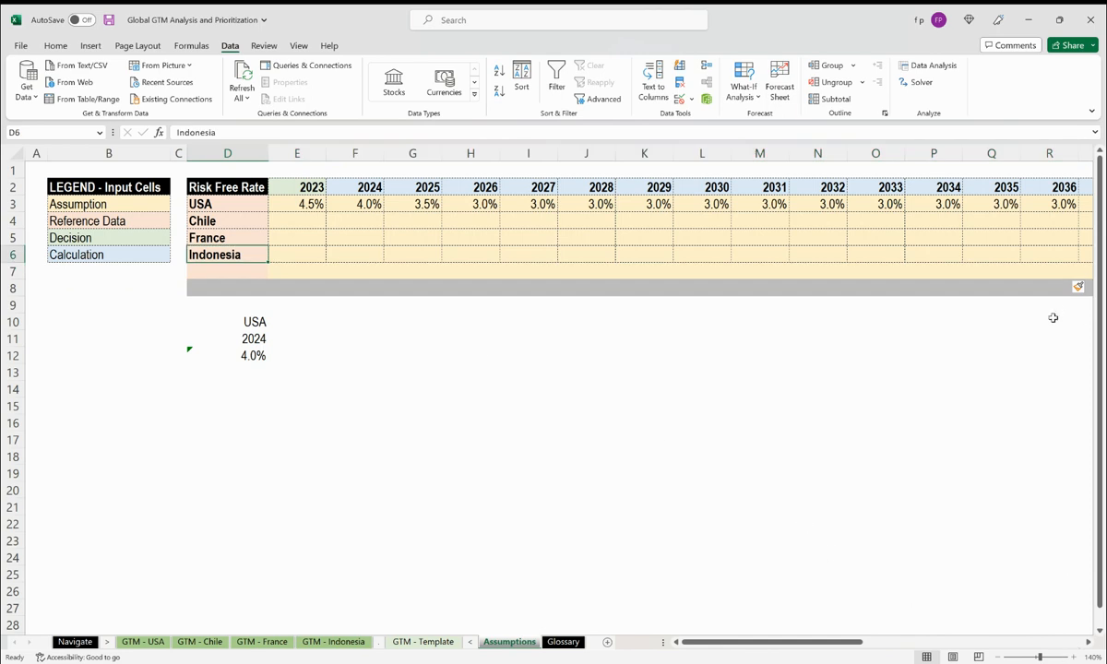
key(shift+Right)
key(shift+Right)
key(shift+Right)
key(shift+Right)
key(shift+Right)
key(shift+Right)
key(shift+Right)
key(shift+Right)
key(shift+Right)
key(shift+Right)
key(shift+Right)
key(shift+Right)
key(shift+Right)
key(shift+Right)
key(shift+Right)
key(shift+Right)
key(shift+Right)
key(shift+Right)
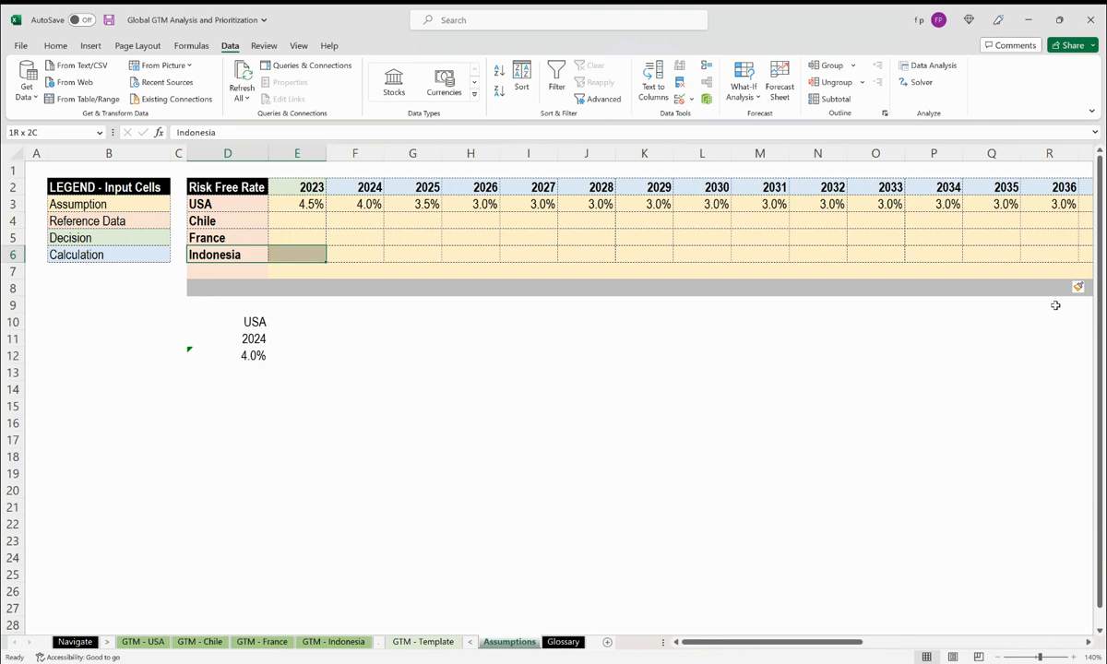
key(shift+Down)
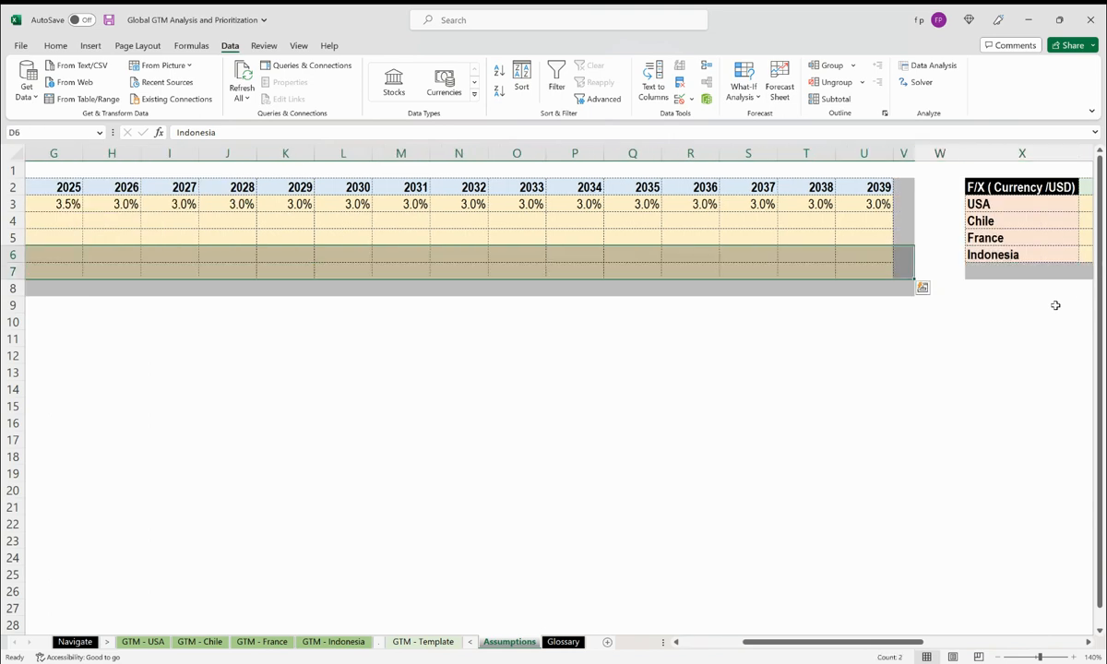
key(Left)
key(Right)
key(Down)
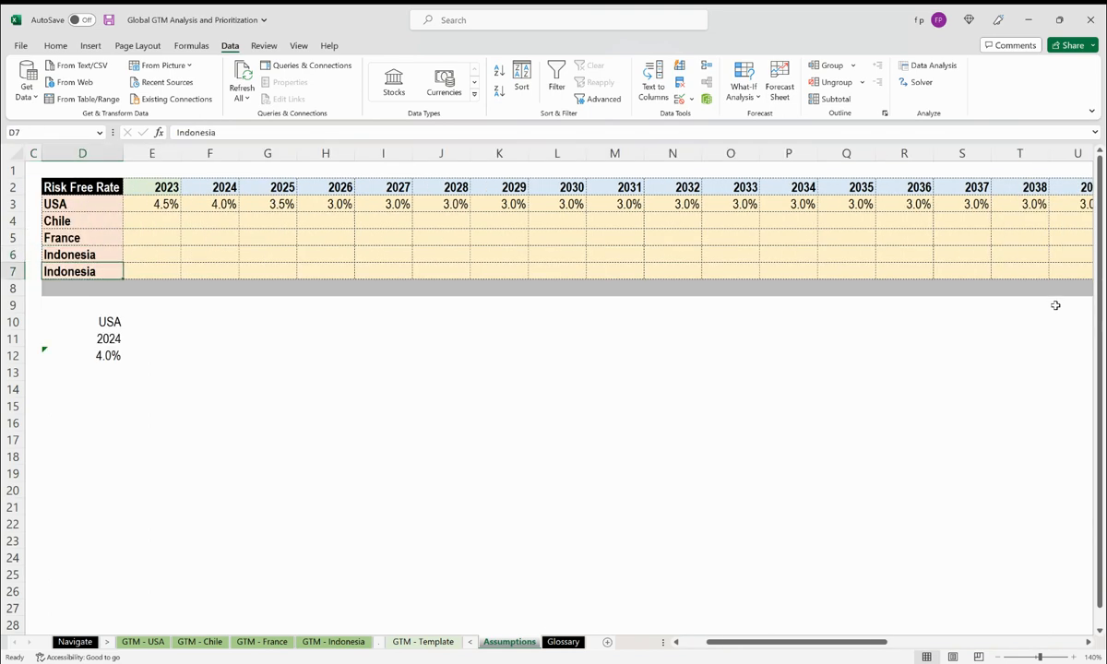
text(Italy)
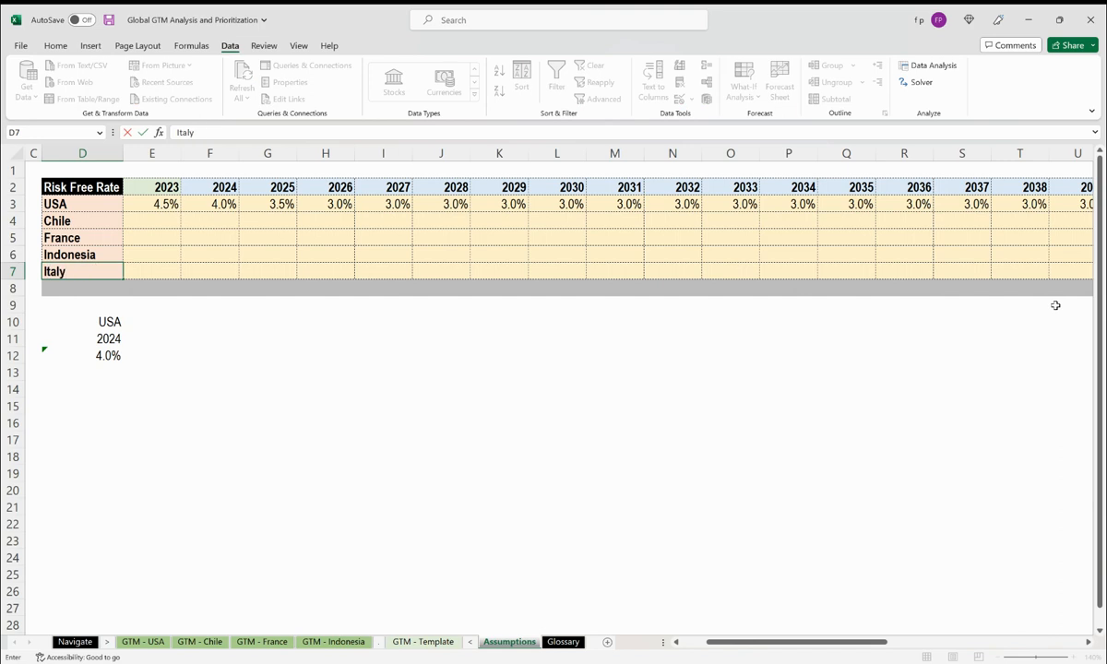
key(ctrl+Return)
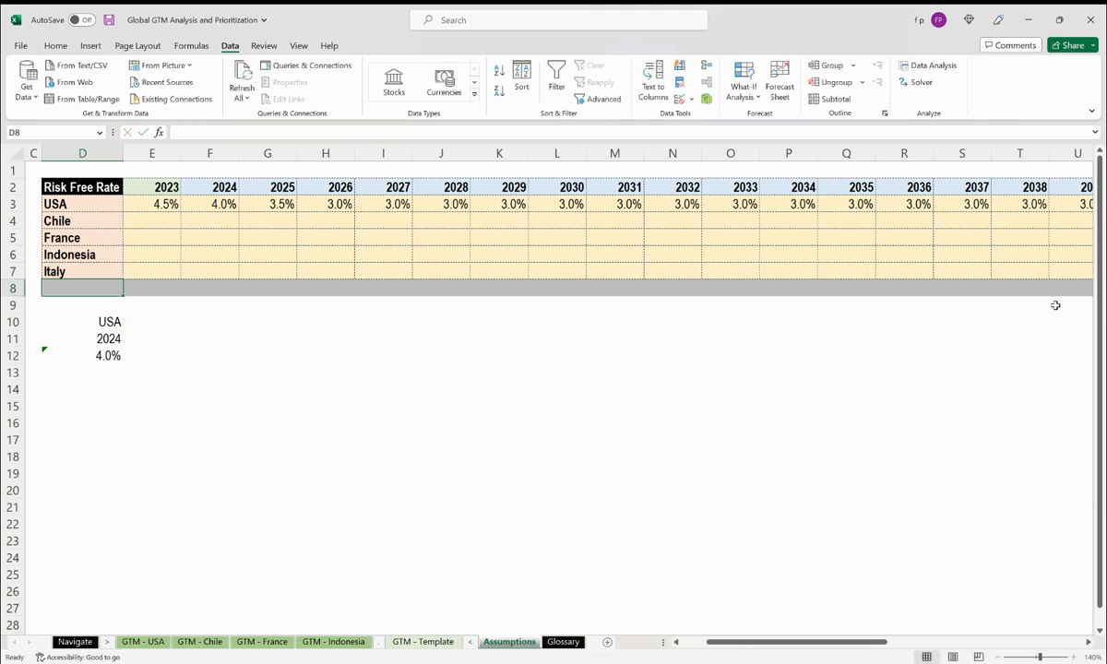